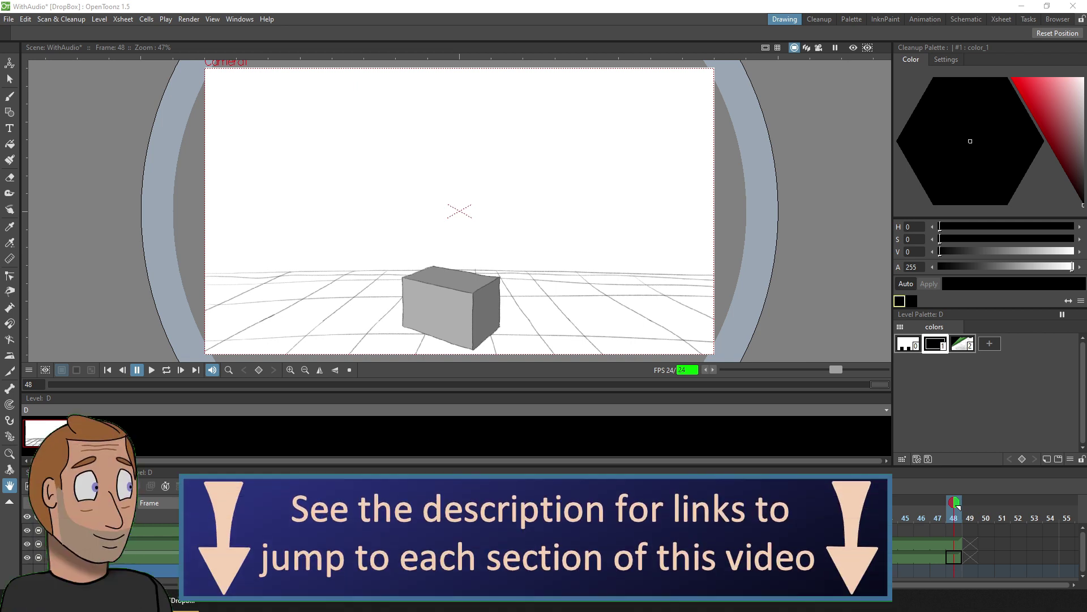
Play the box animation several times through its 48 frames to preview the splash.
{"action": "left_click", "coordinate": [150, 370]}
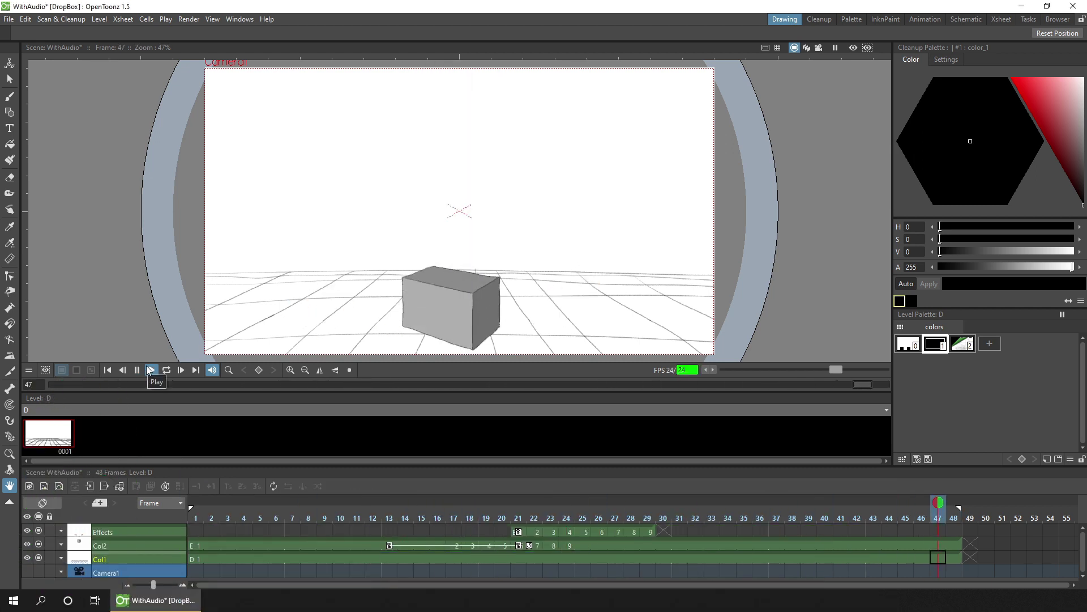
{"action": "left_click", "coordinate": [151, 370]}
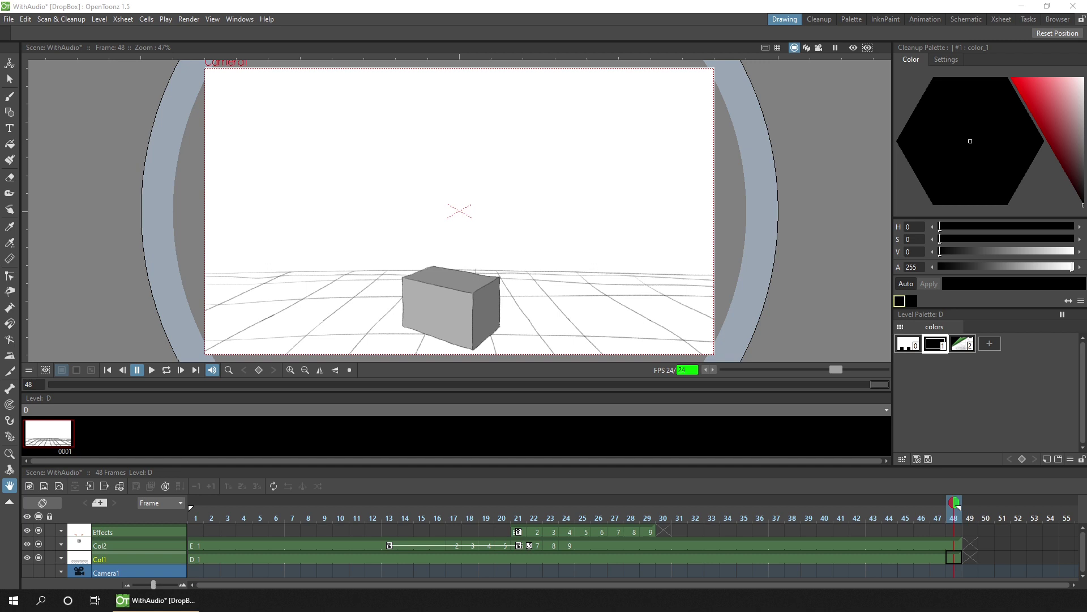
{"action": "left_click", "coordinate": [150, 371]}
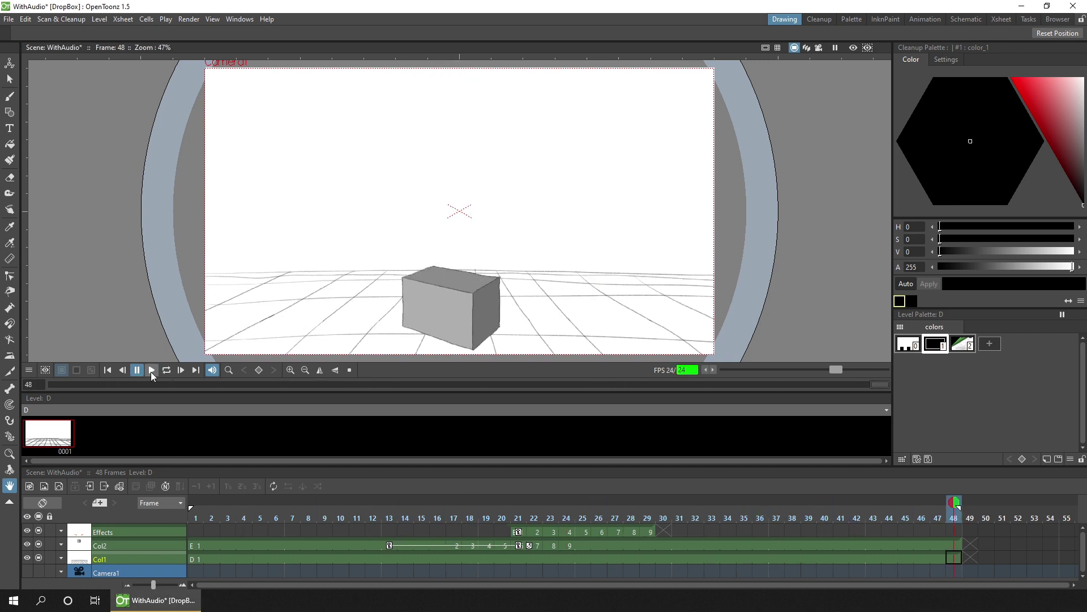
{"action": "left_click", "coordinate": [150, 371]}
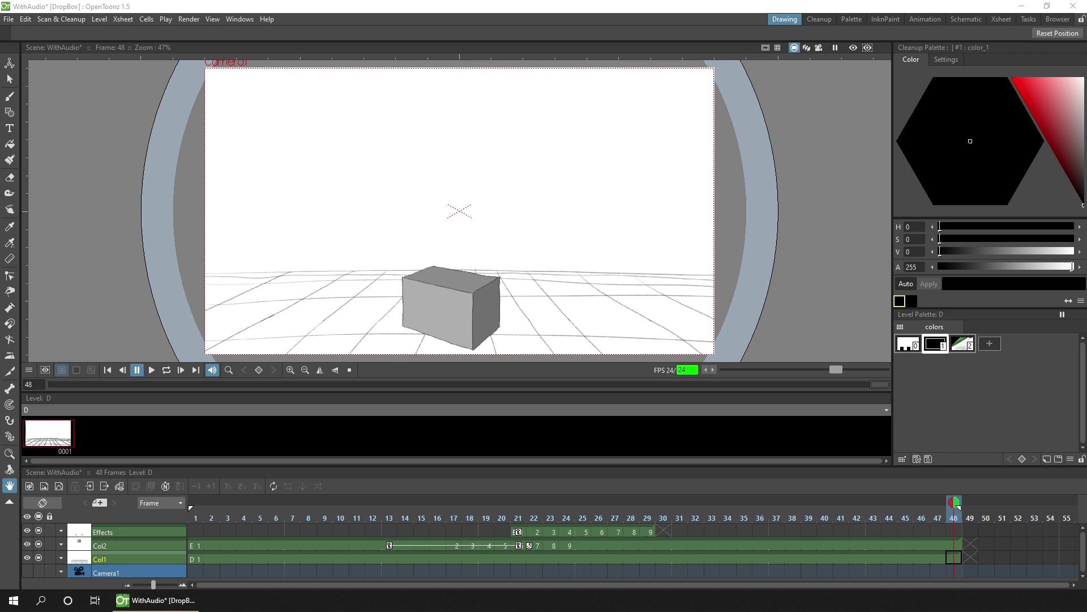
Drop Box fall wav file.wav onto the xsheet, import it into Col2, and begin moving the clip earlier.
{"action": "left_click_drag", "start_coordinate": [522, 78], "coordinate": [364, 230]}
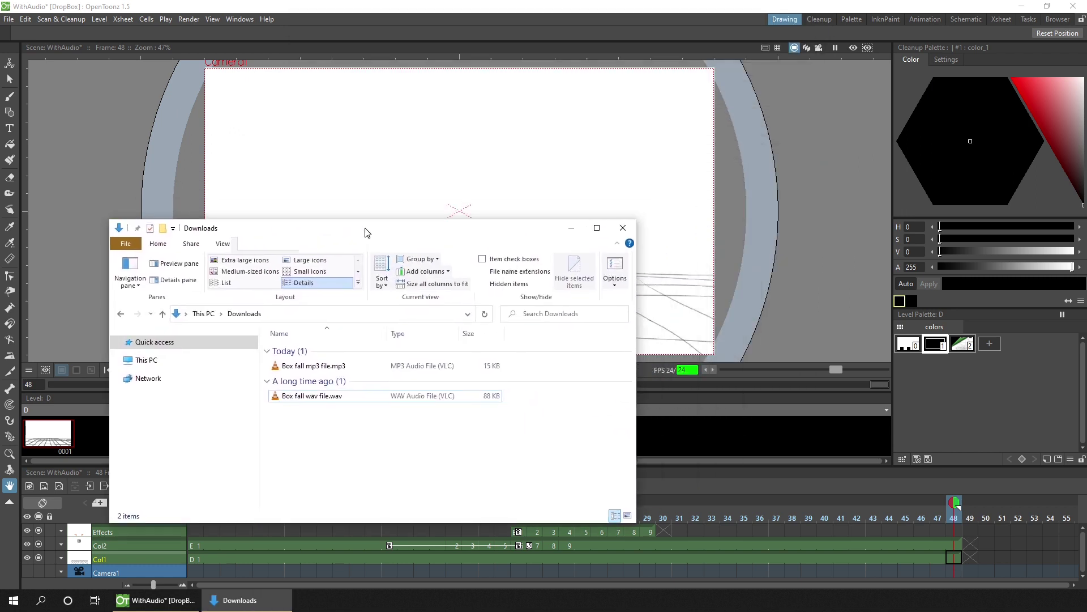
{"action": "left_click_drag", "start_coordinate": [304, 401], "coordinate": [692, 191]}
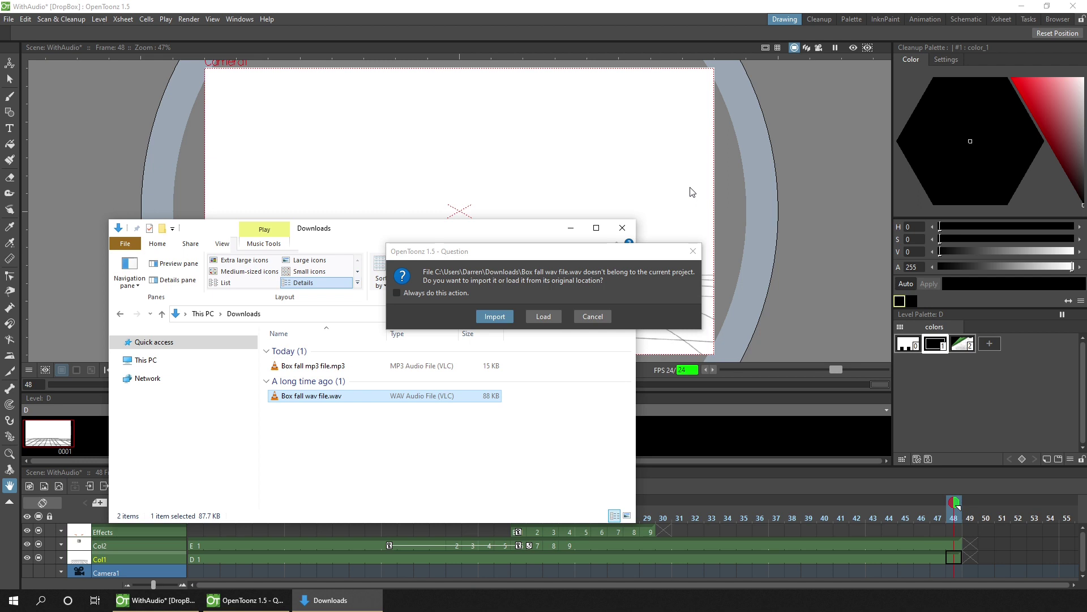
{"action": "left_click", "coordinate": [496, 316]}
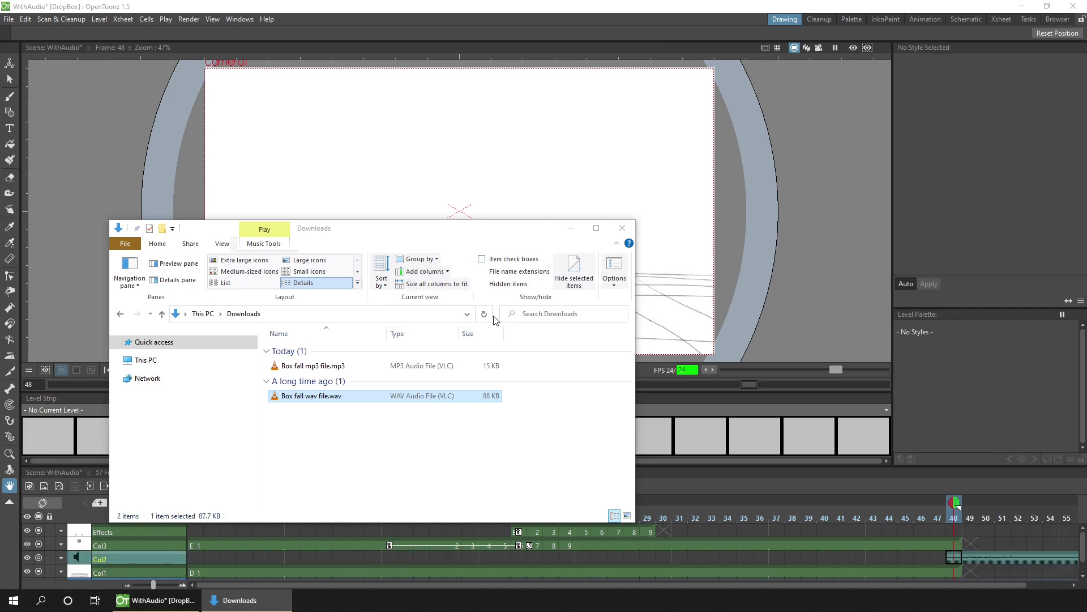
{"action": "left_click", "coordinate": [464, 30]}
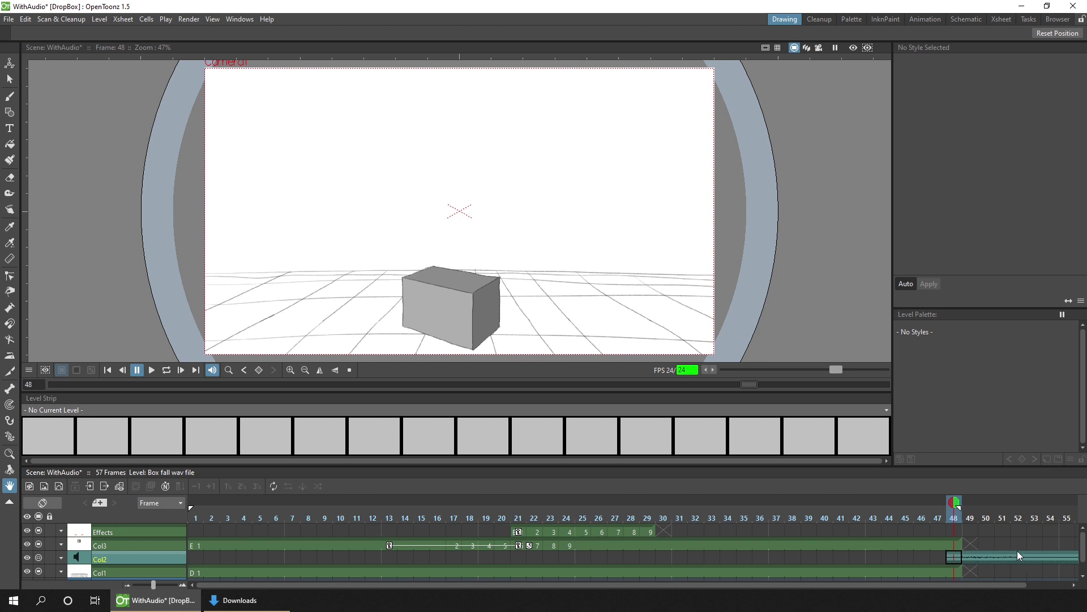
{"action": "left_click_drag", "start_coordinate": [1017, 551], "coordinate": [603, 555]}
Play and save the scene with the wav sound, then try dropping the Box fall mp3 into it.
{"action": "left_click", "coordinate": [152, 371]}
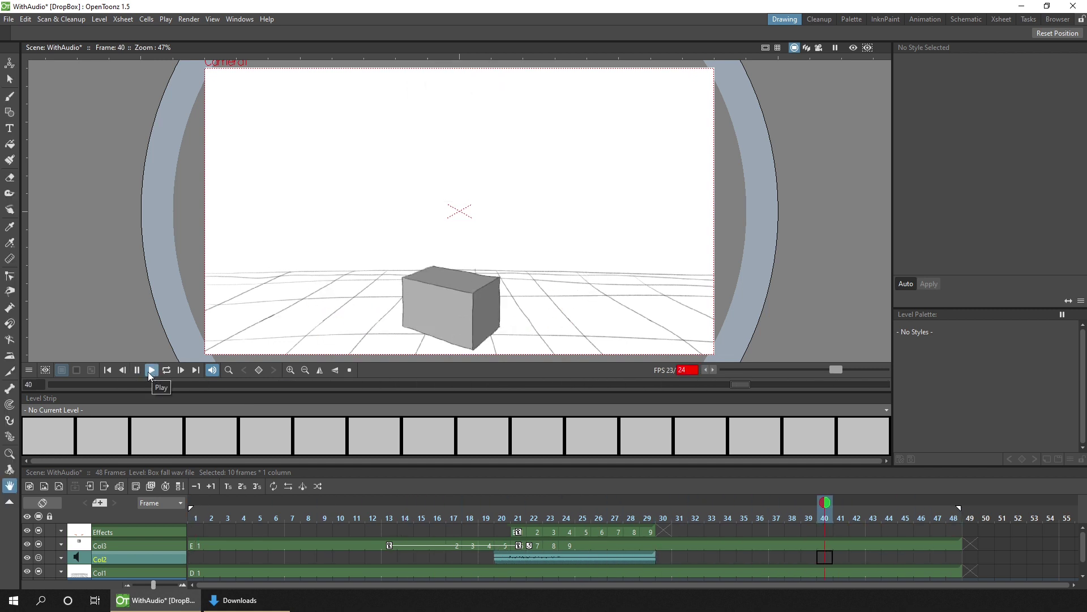
{"action": "key", "text": "ctrl+s"}
{"action": "left_click", "coordinate": [266, 605]}
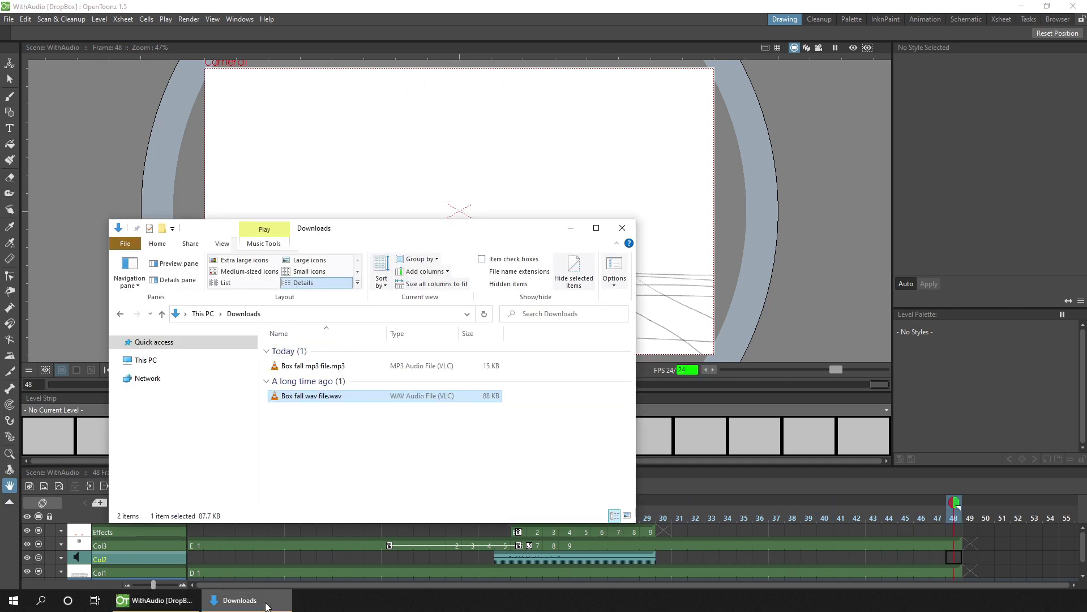
{"action": "left_click", "coordinate": [323, 368]}
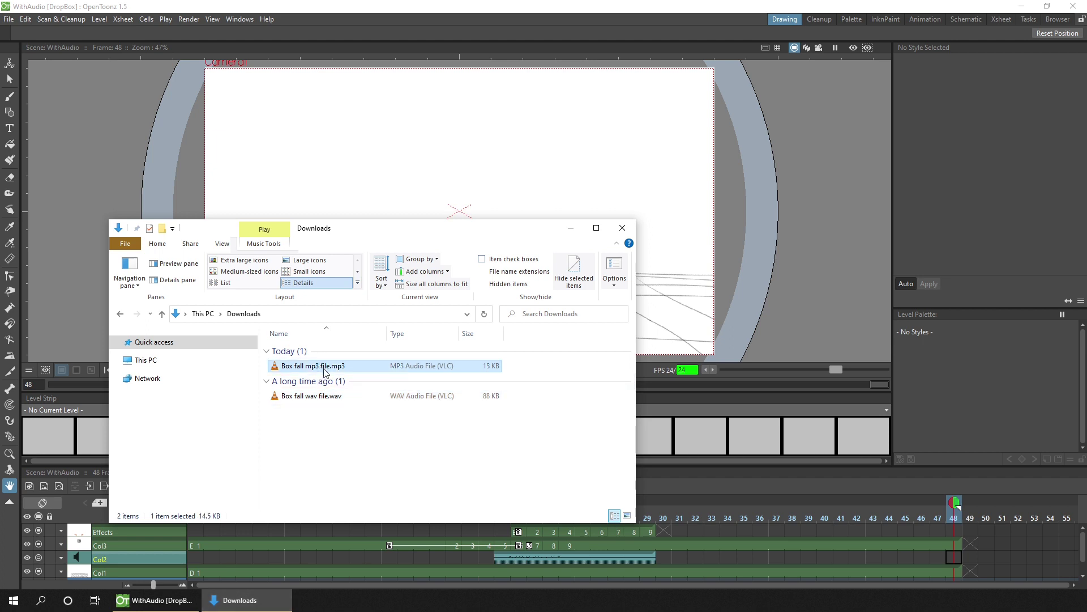
{"action": "left_click_drag", "start_coordinate": [325, 374], "coordinate": [679, 153]}
{"action": "left_click_drag", "start_coordinate": [334, 367], "coordinate": [570, 150]}
{"action": "left_click", "coordinate": [429, 29]}
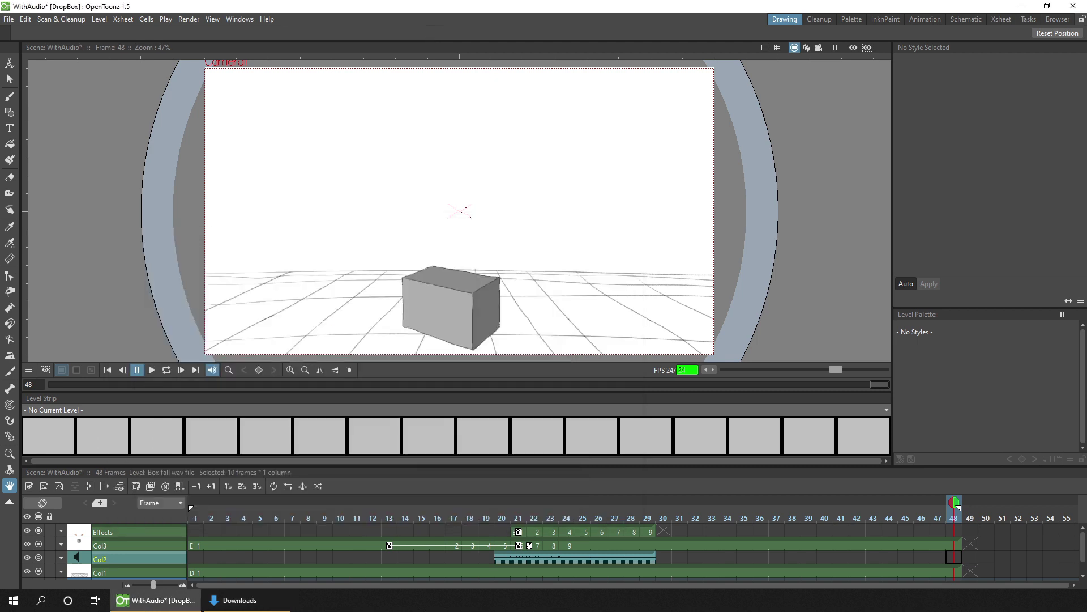
{"action": "left_click", "coordinate": [189, 19]}
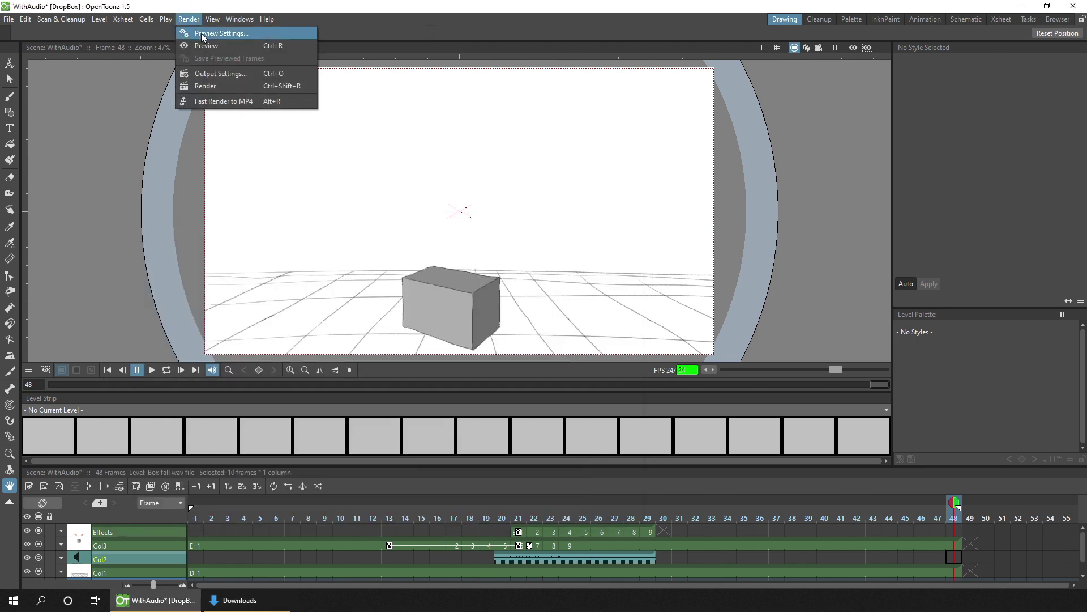
{"action": "left_click", "coordinate": [221, 74]}
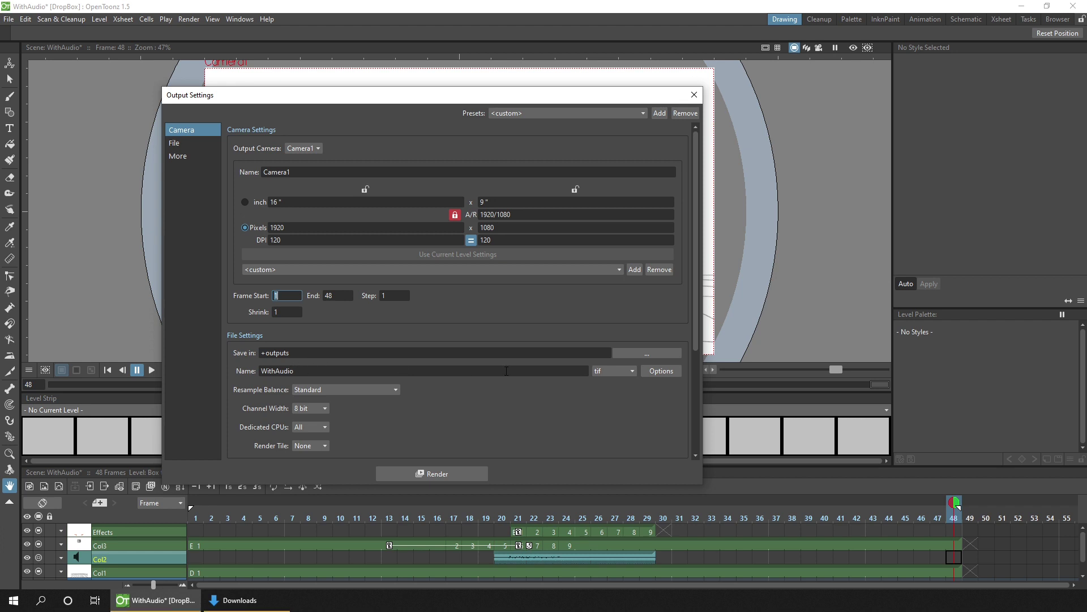
{"action": "left_click", "coordinate": [627, 372]}
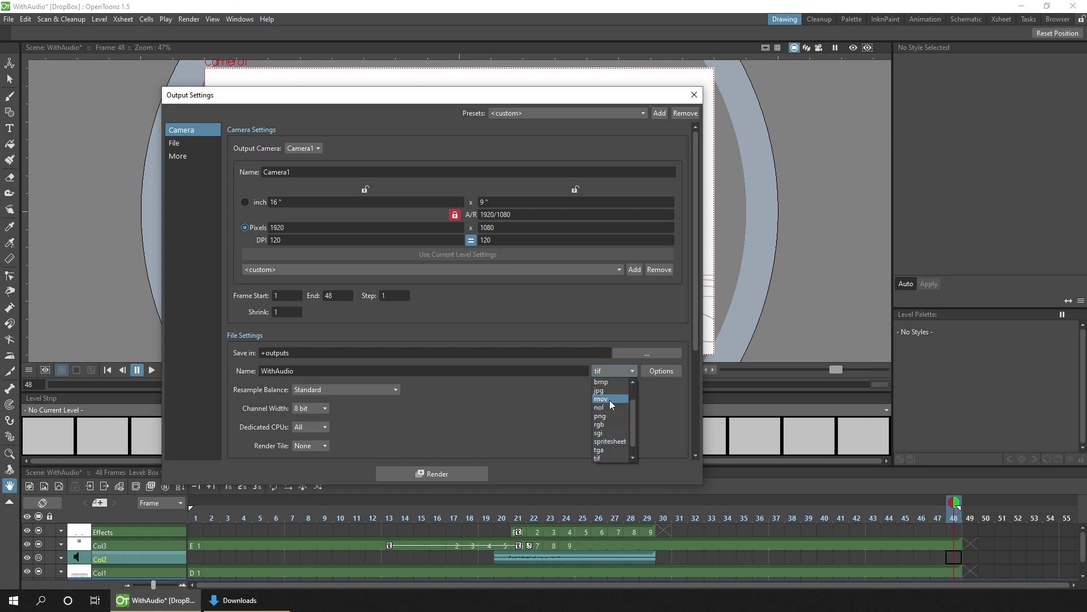
{"action": "scroll", "coordinate": [631, 416], "scroll_direction": "up", "scroll_amount": 1}
{"action": "left_click_drag", "start_coordinate": [633, 396], "coordinate": [632, 423]}
{"action": "left_click", "coordinate": [696, 133]}
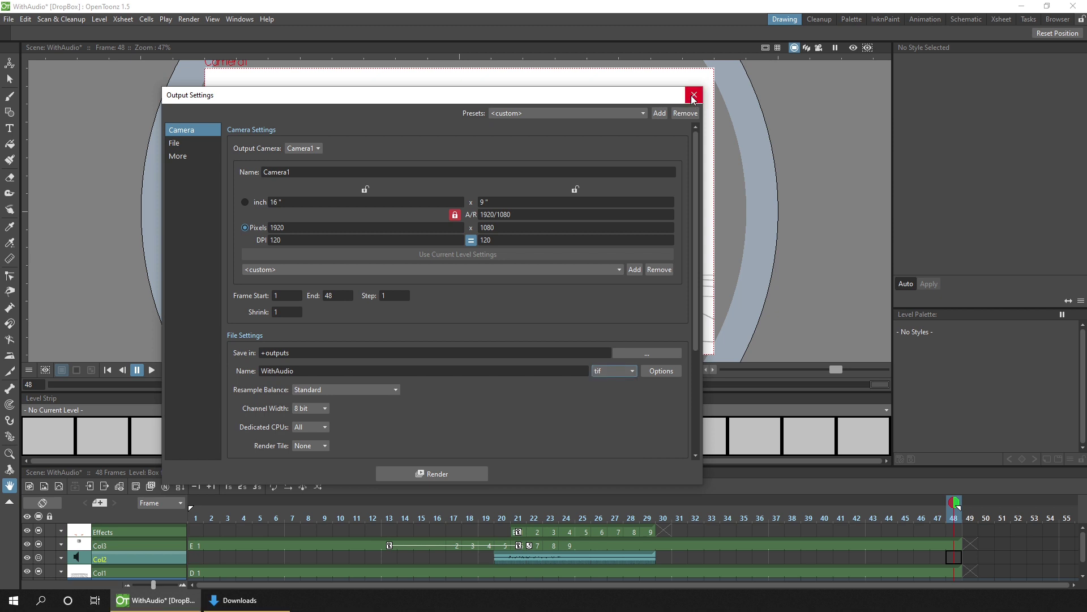
{"action": "left_click", "coordinate": [694, 94]}
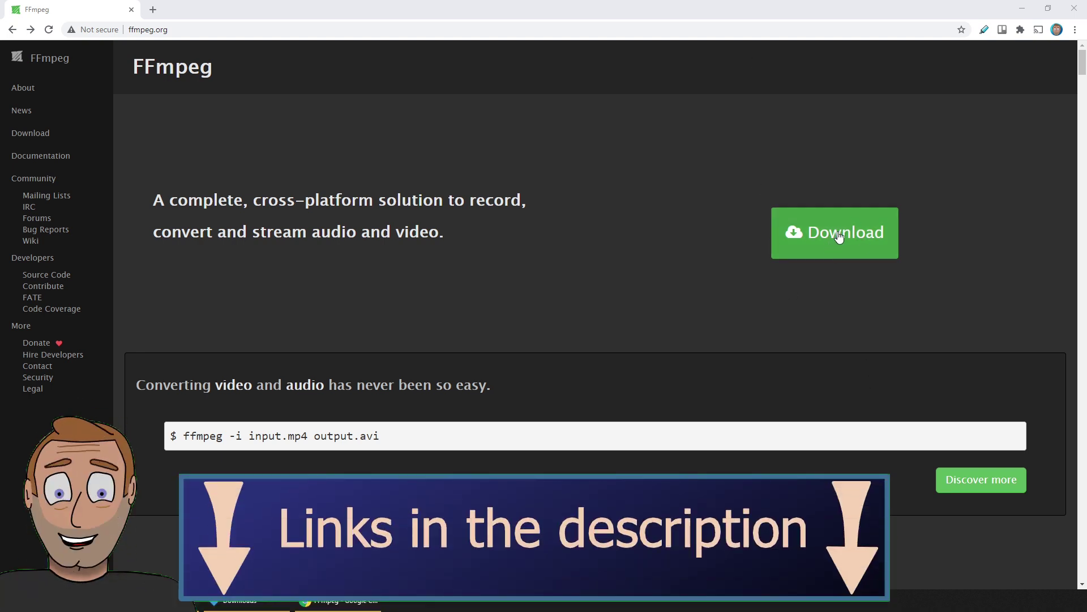
Go to the Download FFmpeg page on ffmpeg.org.
{"action": "left_click", "coordinate": [840, 235]}
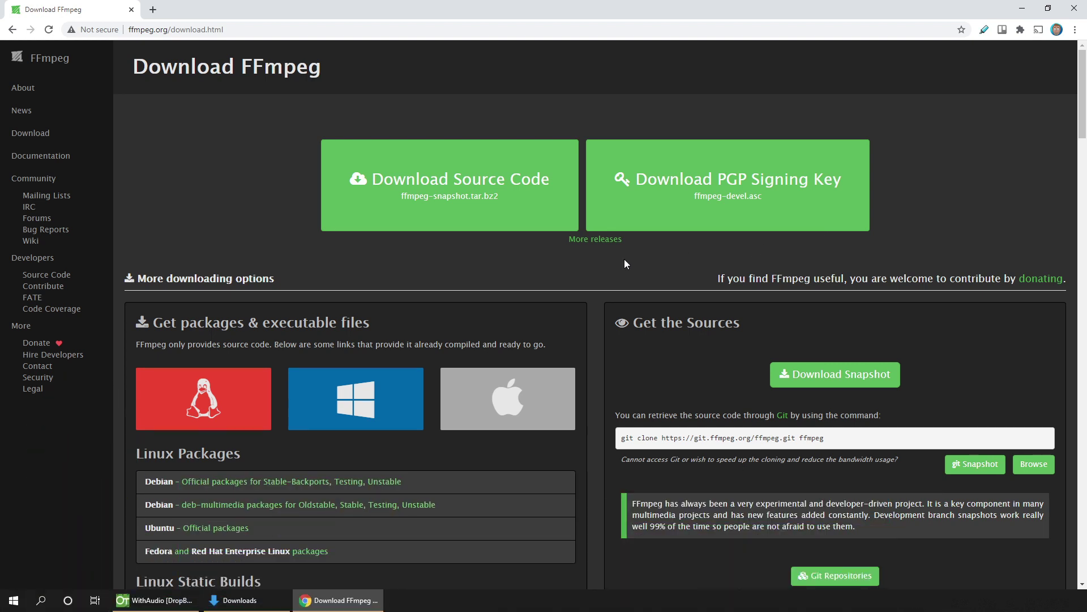
Show the Windows EXE Files options from gyan.dev and BtbN.
{"action": "left_click", "coordinate": [361, 398]}
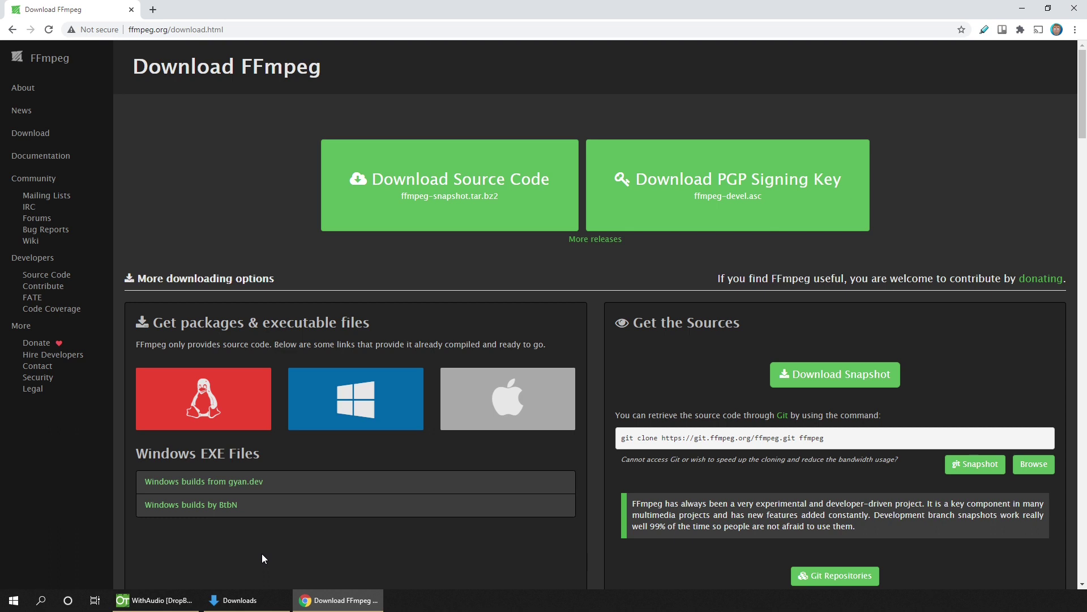
Browse the gyan.dev builds page, highlighting the 7-zip note, then go back to ffmpeg.org.
{"action": "left_click", "coordinate": [276, 489]}
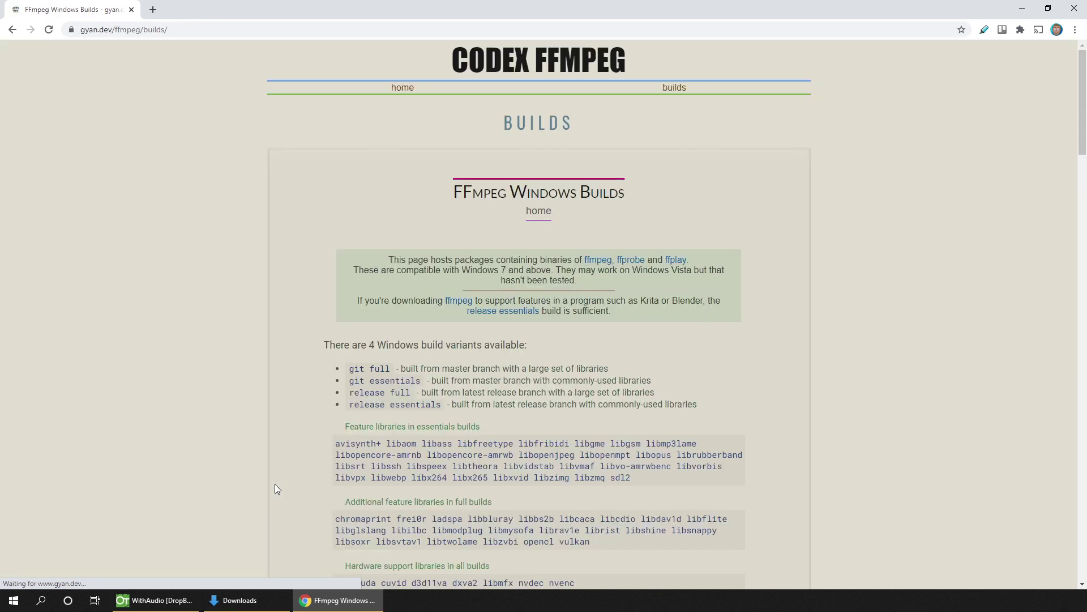
{"action": "scroll", "coordinate": [275, 484], "scroll_direction": "down", "scroll_amount": 7}
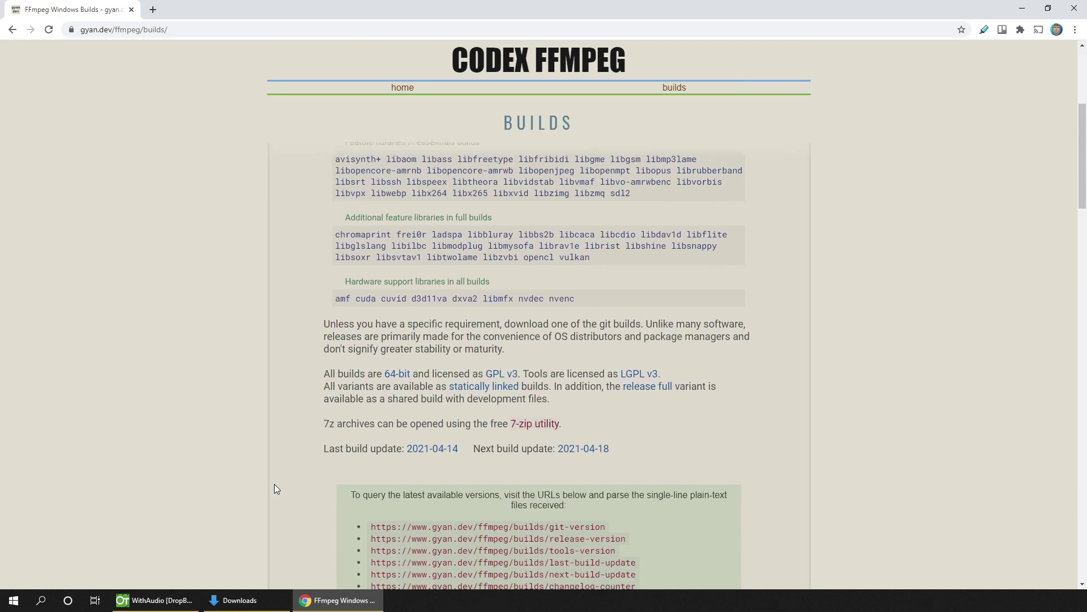
{"action": "scroll", "coordinate": [276, 488], "scroll_direction": "down", "scroll_amount": 1}
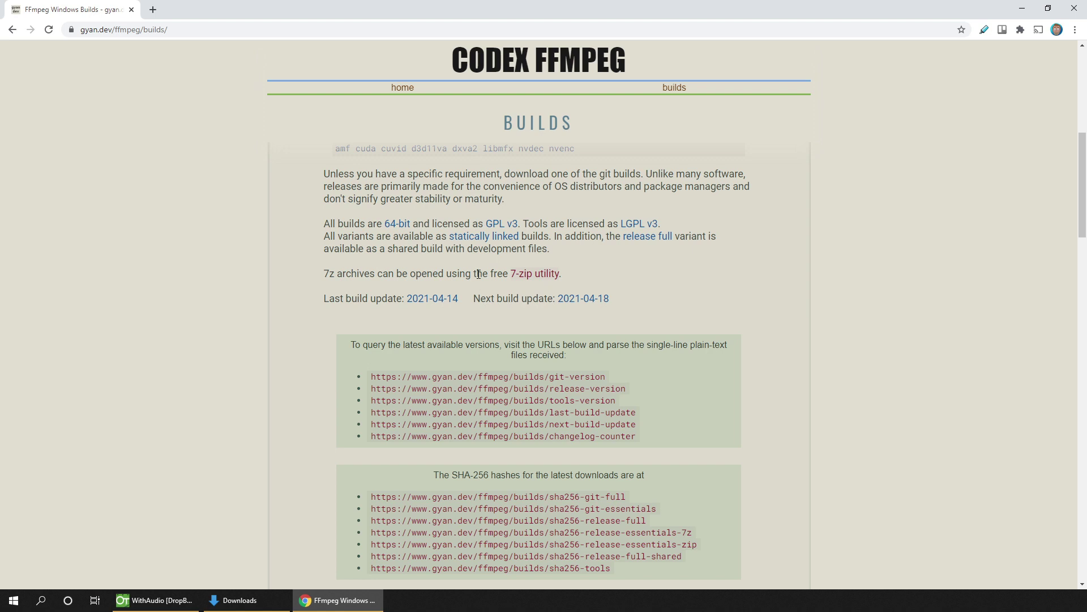
{"action": "left_click_drag", "start_coordinate": [478, 274], "coordinate": [569, 278]}
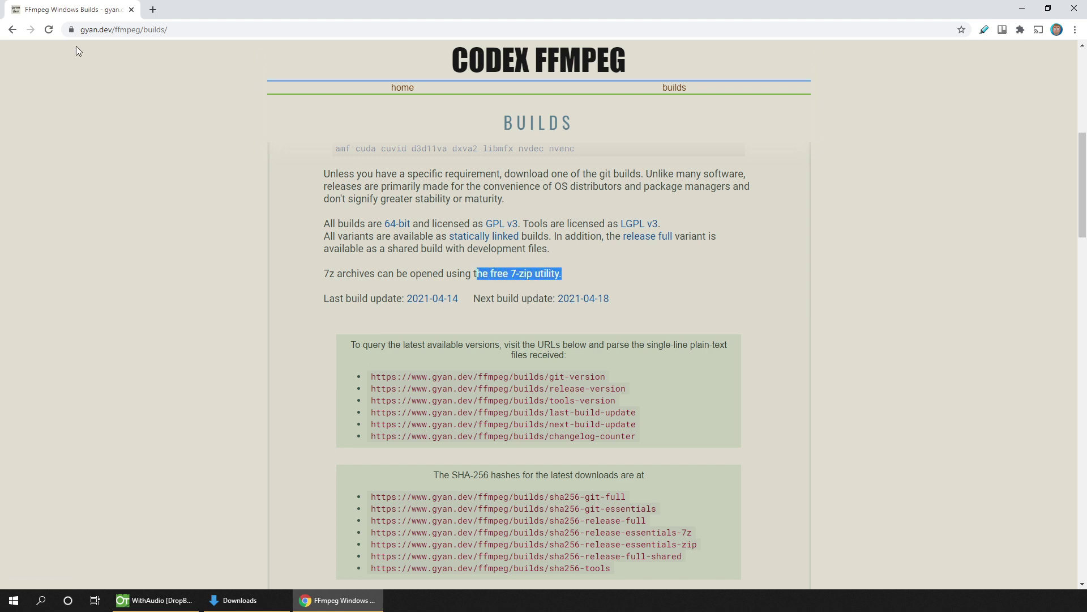
{"action": "left_click", "coordinate": [12, 29]}
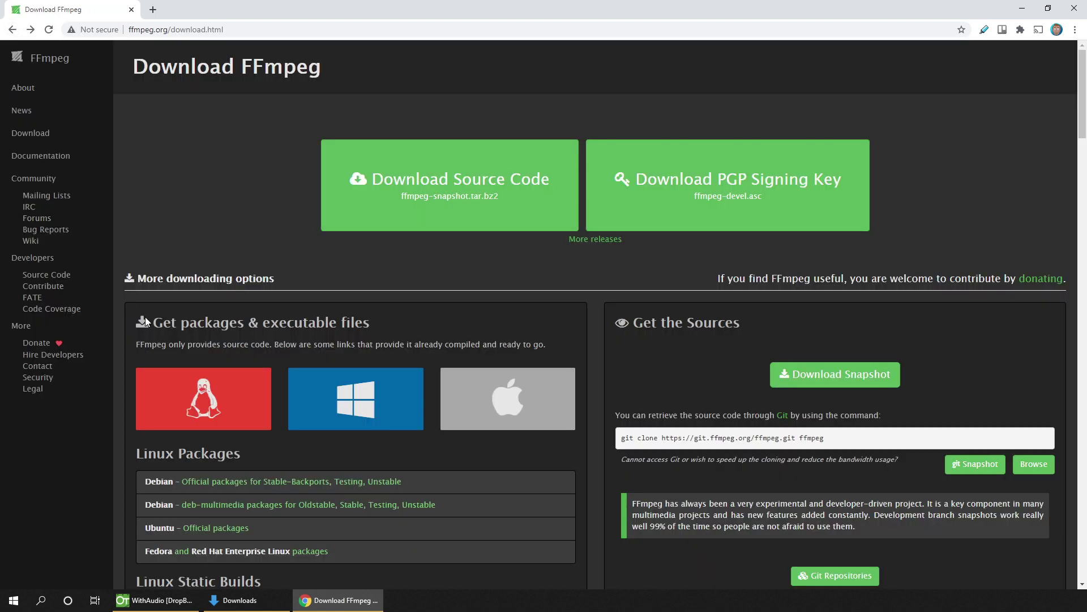
Open BtbN's FFmpeg-Builds releases and download ffmpeg-N-101958-g39eafd0b2e-win64-gpl.zip.
{"action": "mouse_move", "coordinate": [331, 378]}
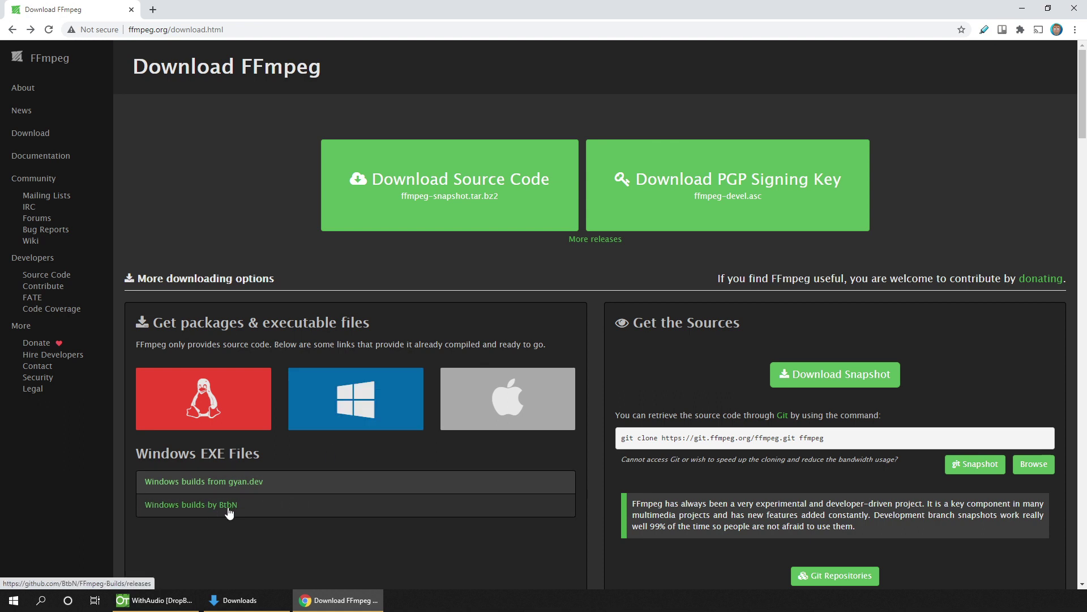
{"action": "left_click", "coordinate": [258, 509]}
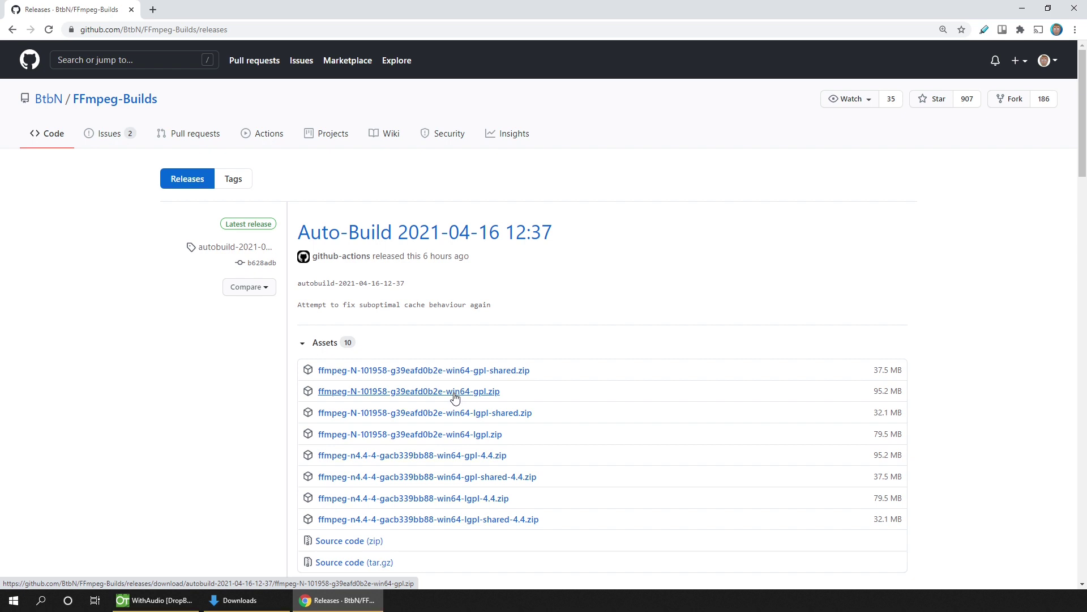
{"action": "left_click", "coordinate": [433, 398]}
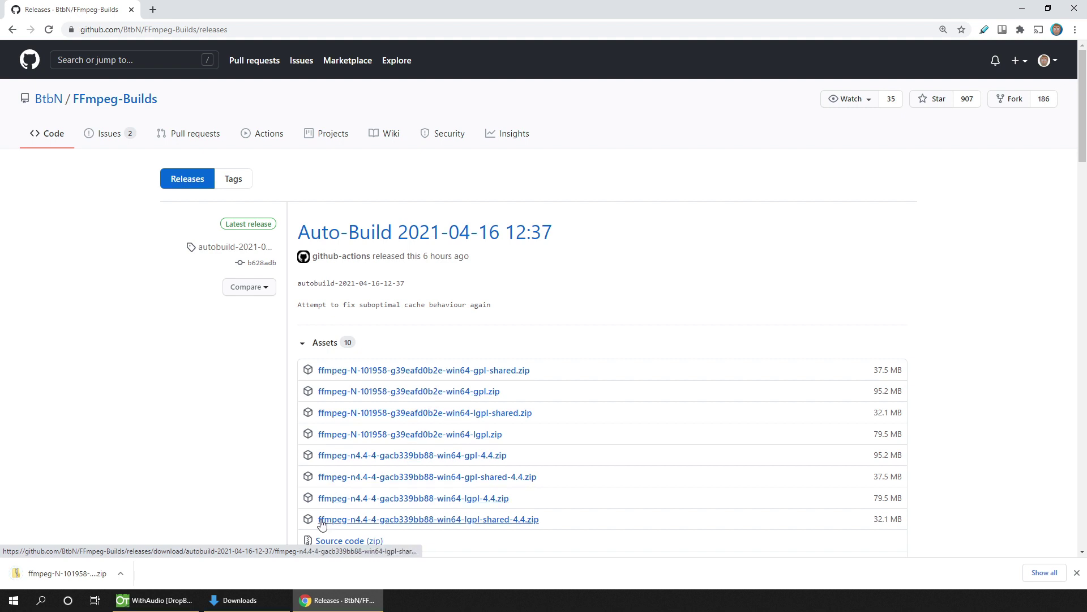
Extract the ffmpeg win64-gpl zip in Downloads into its suggested folder.
{"action": "left_click", "coordinate": [259, 605]}
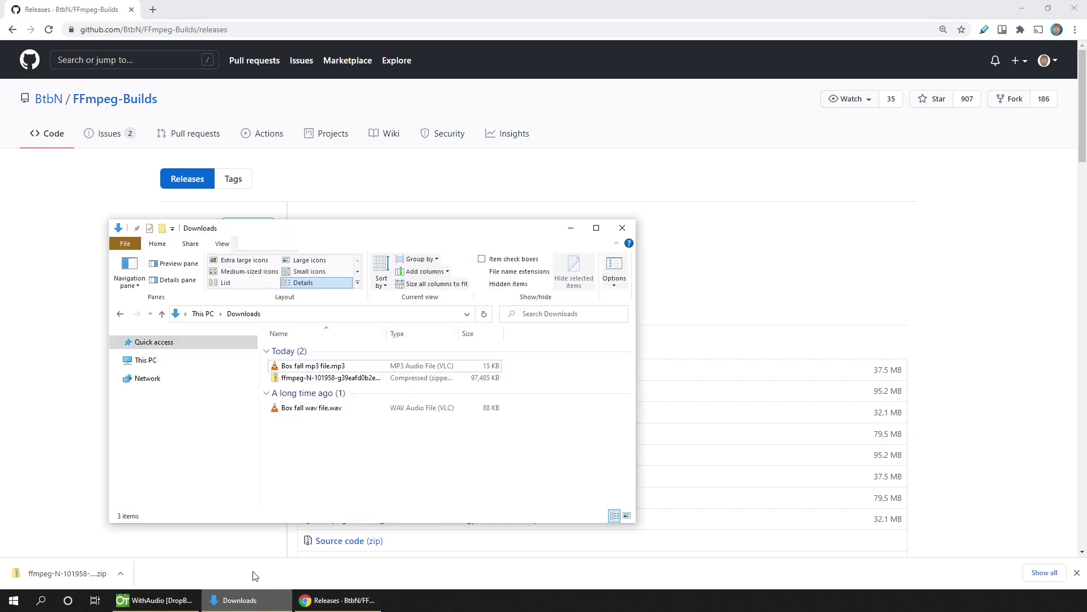
{"action": "left_click", "coordinate": [315, 382]}
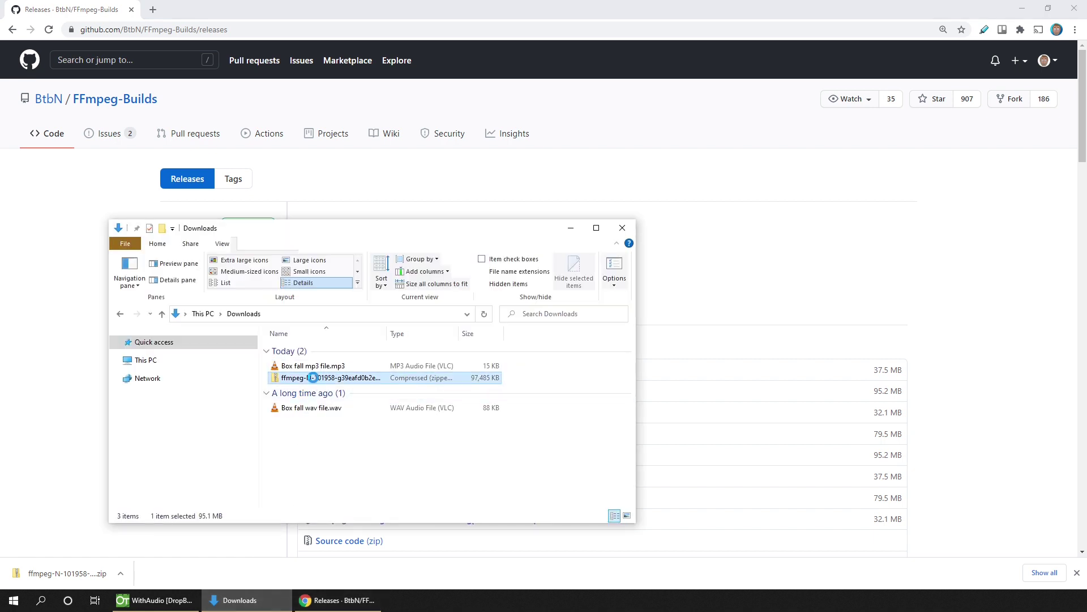
{"action": "right_click", "coordinate": [315, 380]}
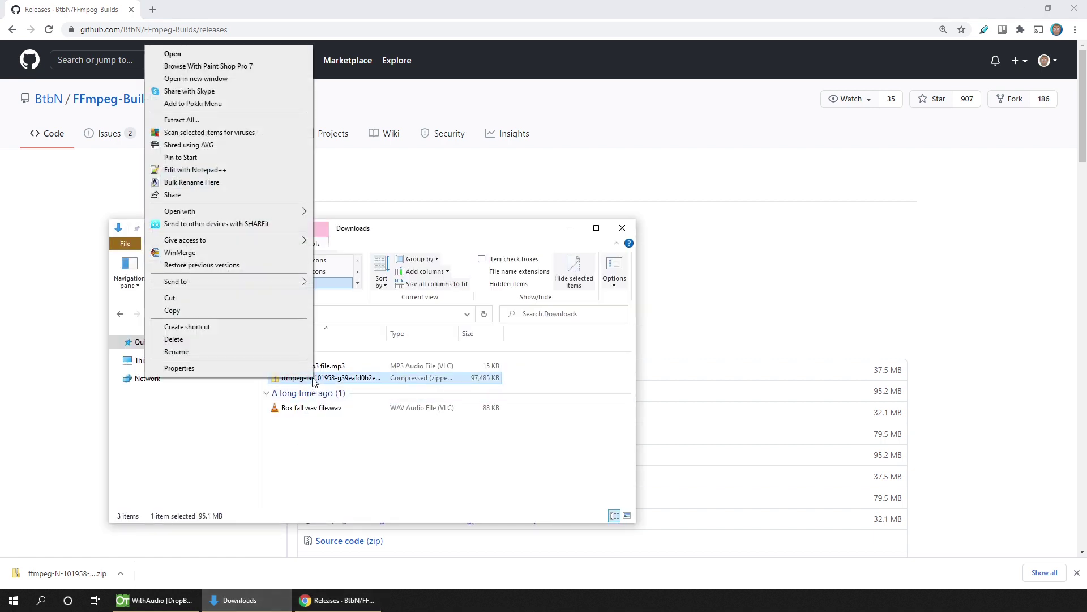
{"action": "left_click", "coordinate": [214, 120]}
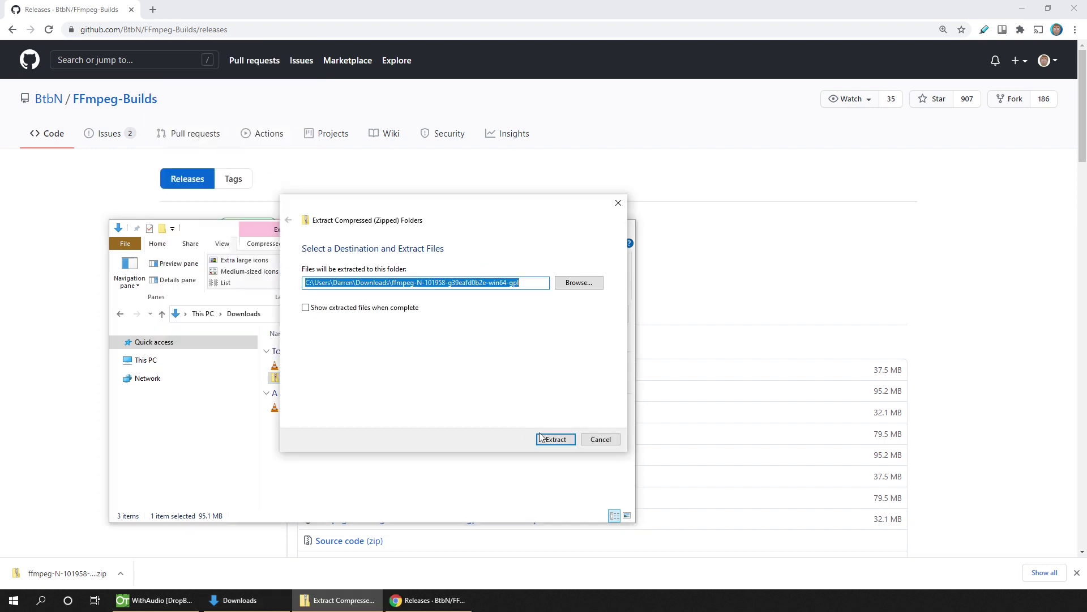
{"action": "left_click", "coordinate": [555, 440]}
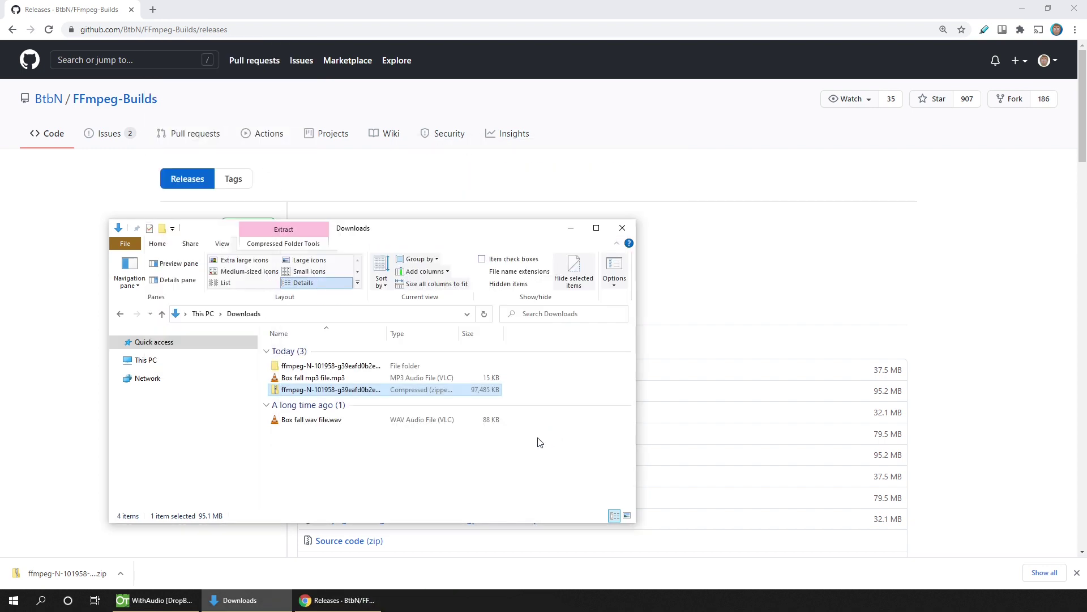
Open the extracted build's ffmpeg\bin folder and copy ffmpeg.exe, ffplay.exe and ffprobe.exe.
{"action": "double_click", "coordinate": [355, 366]}
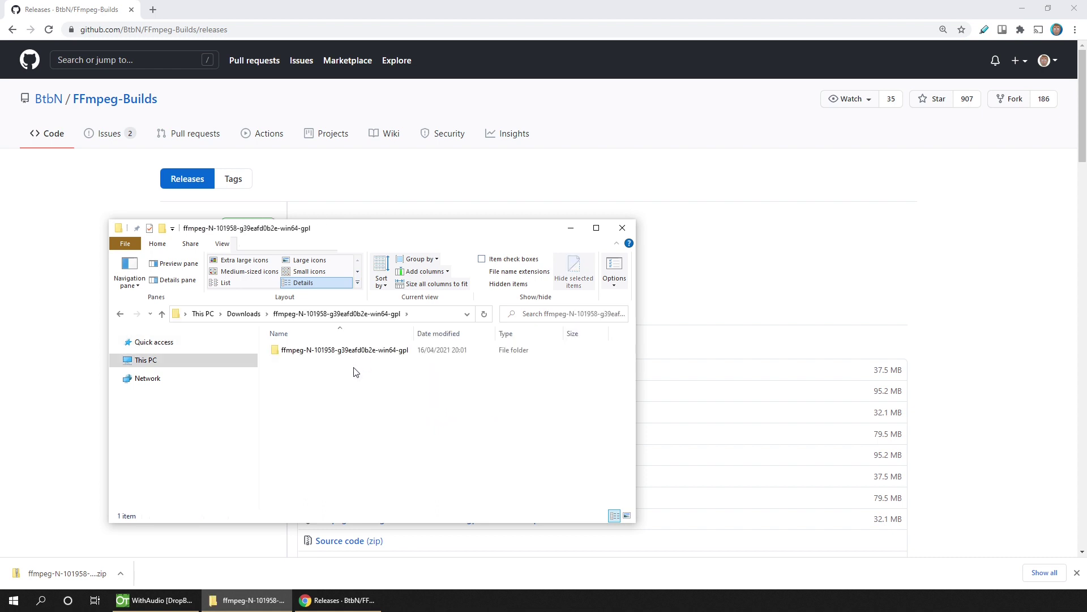
{"action": "double_click", "coordinate": [312, 351]}
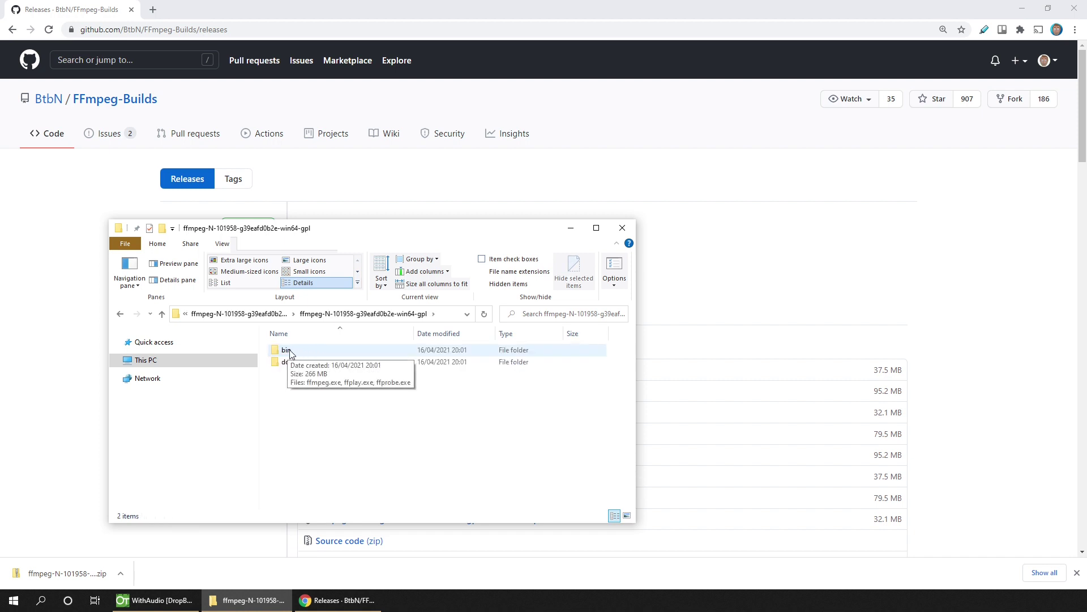
{"action": "double_click", "coordinate": [288, 351]}
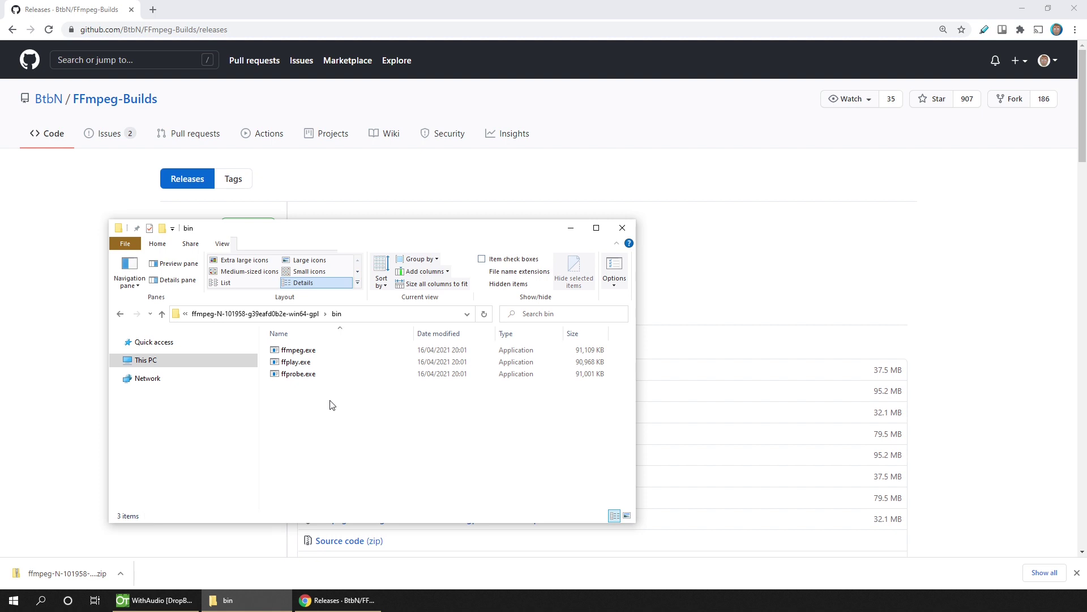
{"action": "left_click_drag", "start_coordinate": [332, 412], "coordinate": [305, 348]}
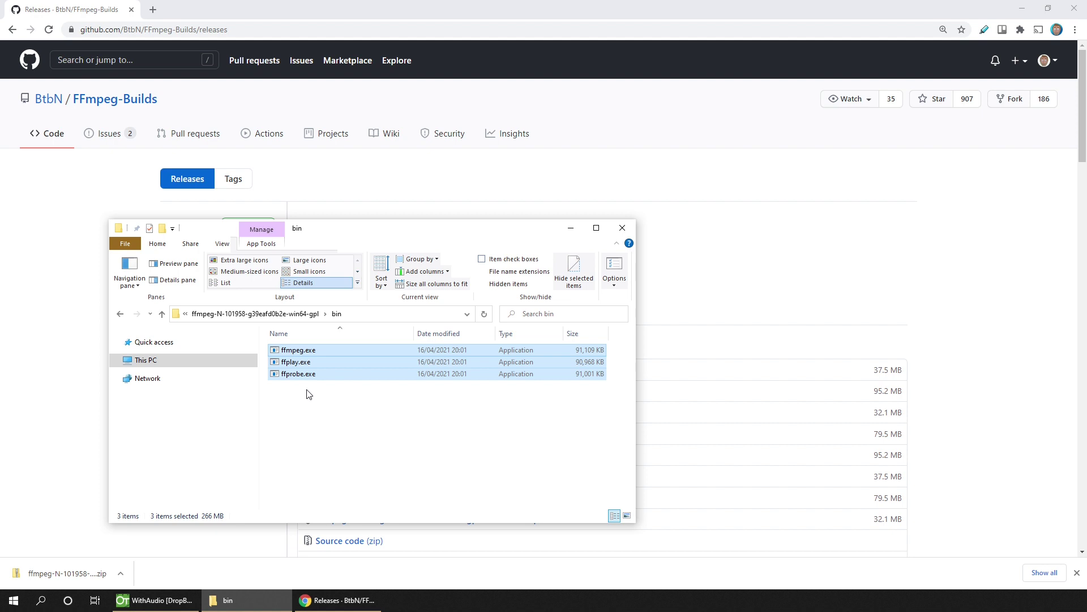
{"action": "right_click", "coordinate": [302, 367]}
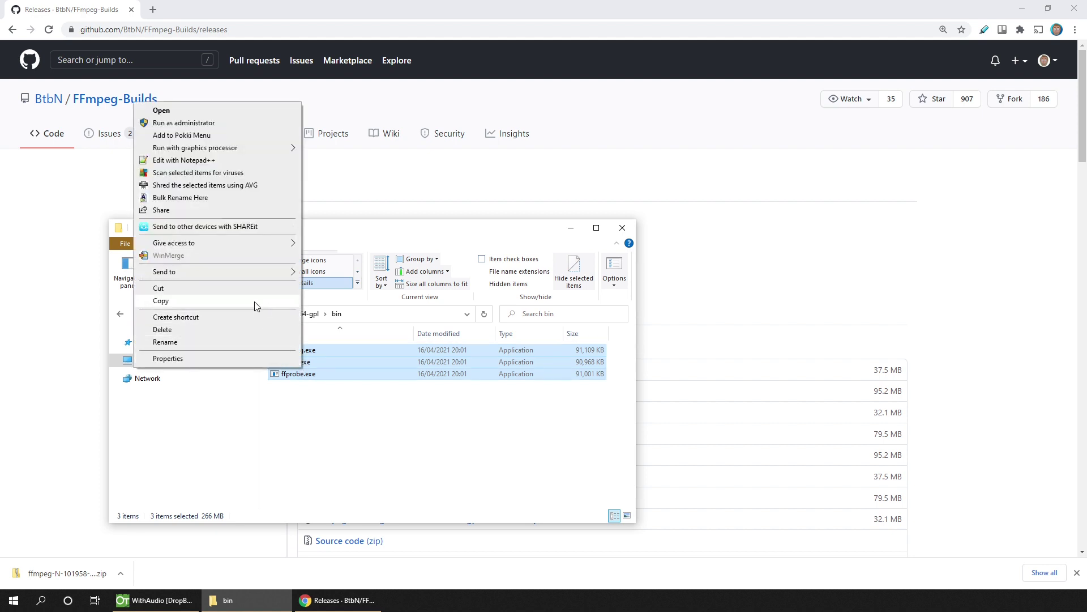
{"action": "left_click", "coordinate": [253, 302]}
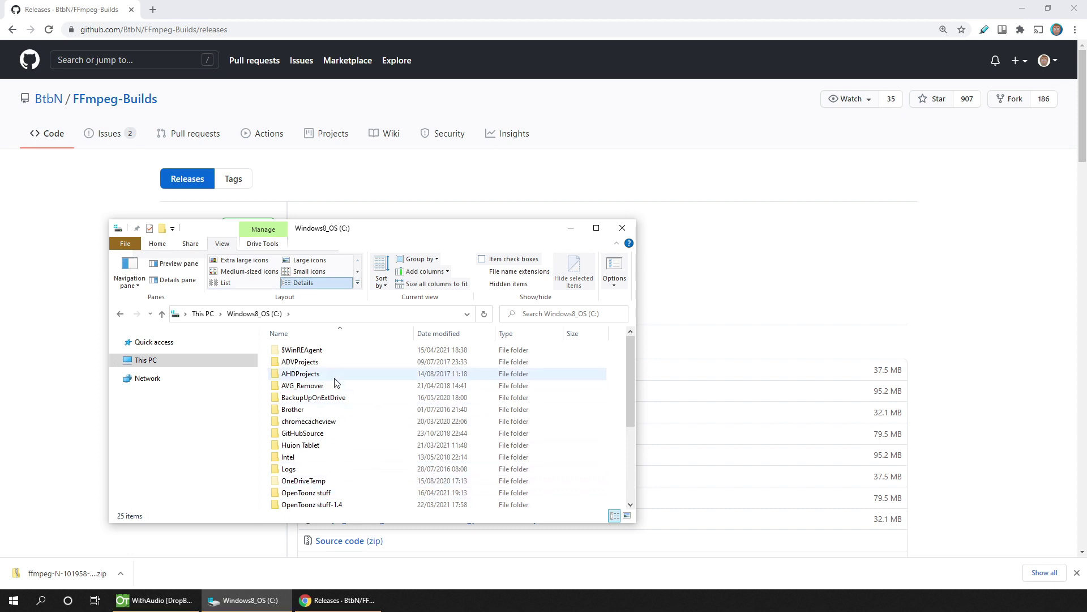
Create a C:\FFMPEG folder and paste the three FFmpeg executables into it.
{"action": "left_click", "coordinate": [162, 228]}
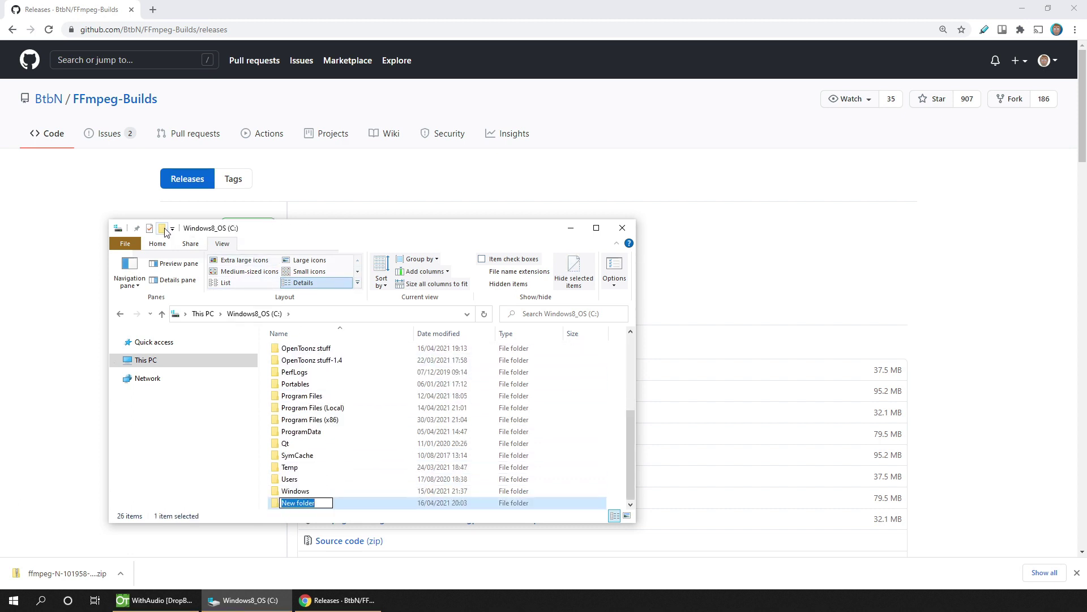
{"action": "type", "text": "FFMPEG"}
{"action": "key", "text": "Return"}
{"action": "key", "text": "Return"}
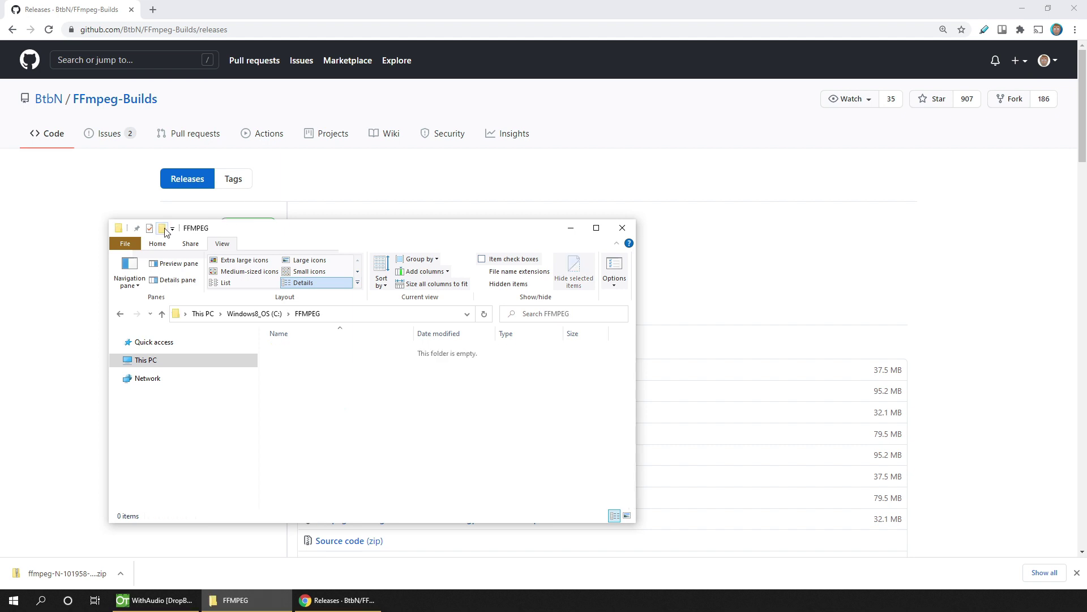
{"action": "right_click", "coordinate": [349, 390]}
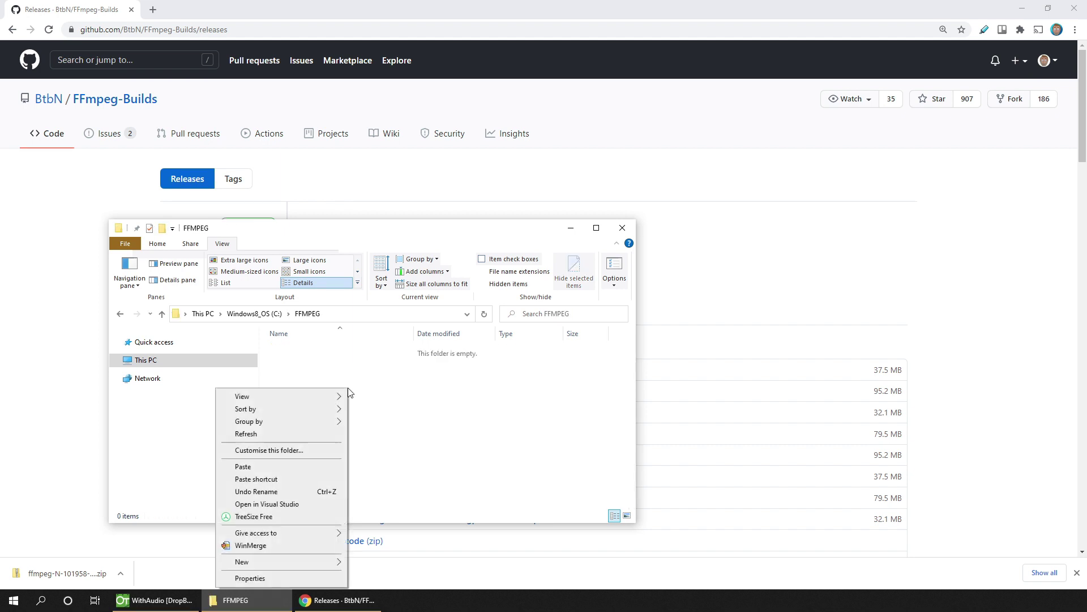
{"action": "left_click", "coordinate": [296, 468]}
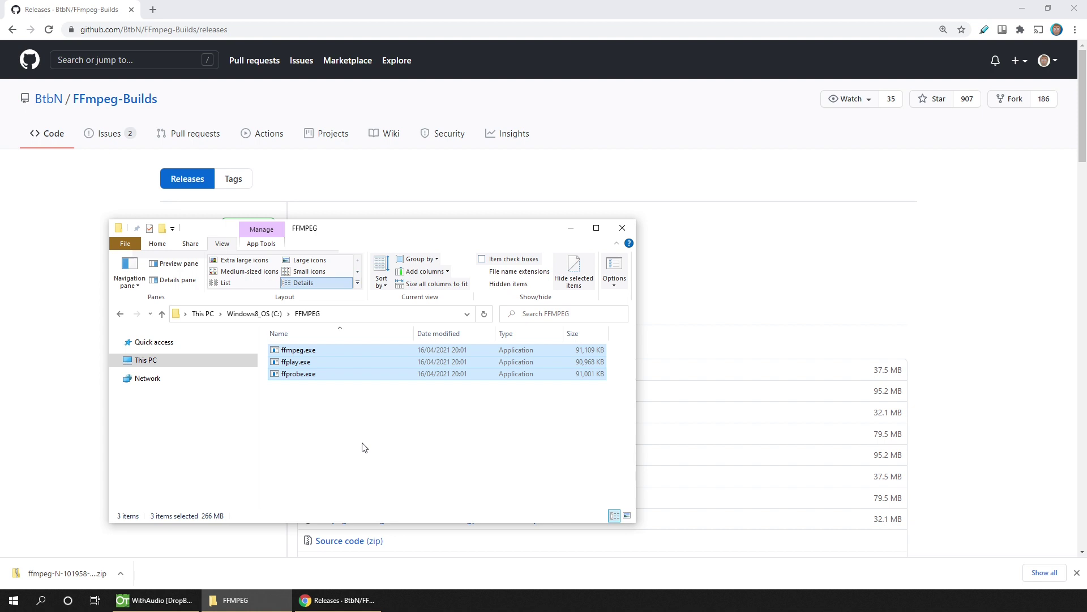
{"action": "left_click", "coordinate": [156, 600]}
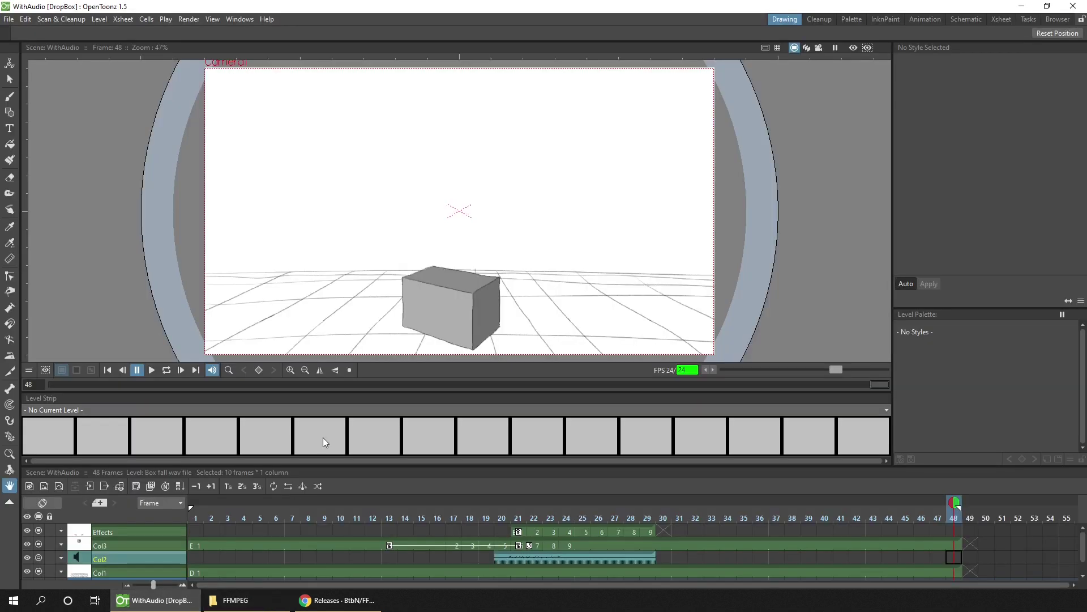
Set the FFmpeg Path in Import/Export preferences to C:\FFMPEG.
{"action": "left_click", "coordinate": [9, 19]}
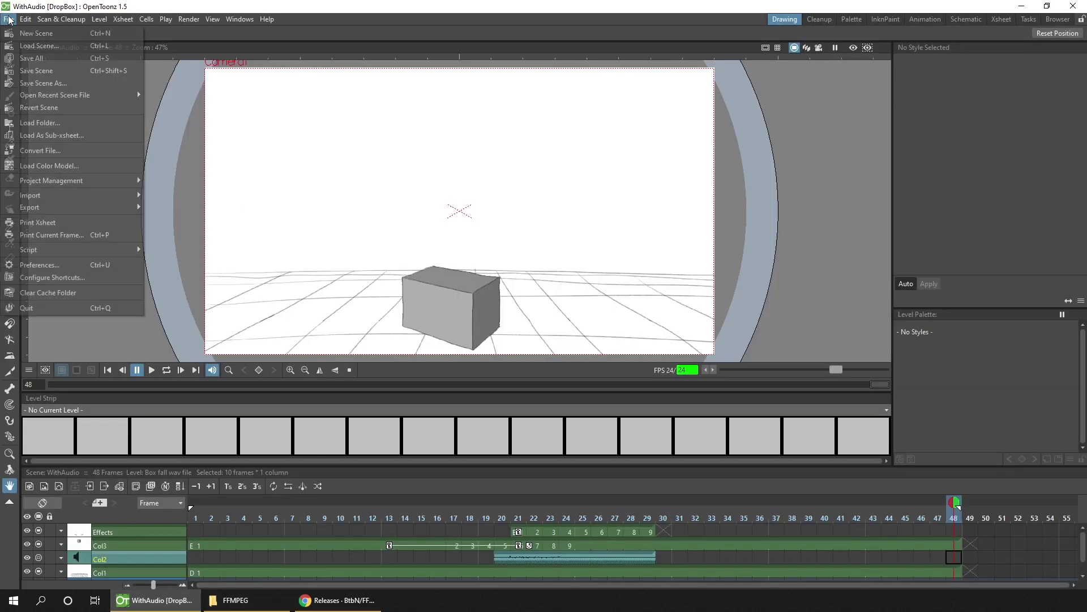
{"action": "left_click", "coordinate": [73, 265]}
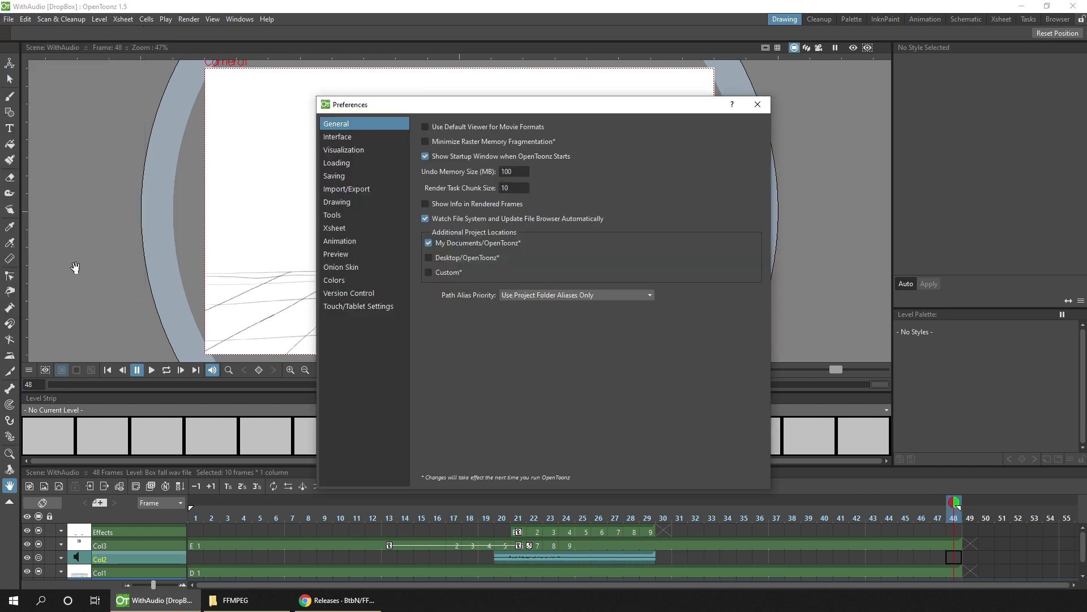
{"action": "left_click", "coordinate": [364, 189]}
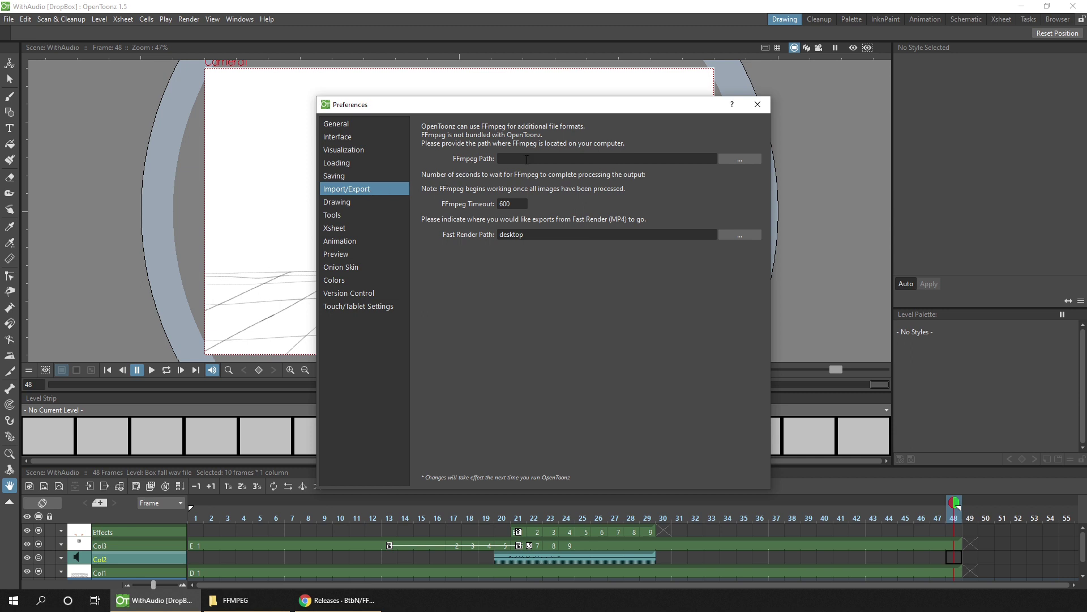
{"action": "left_click", "coordinate": [742, 160]}
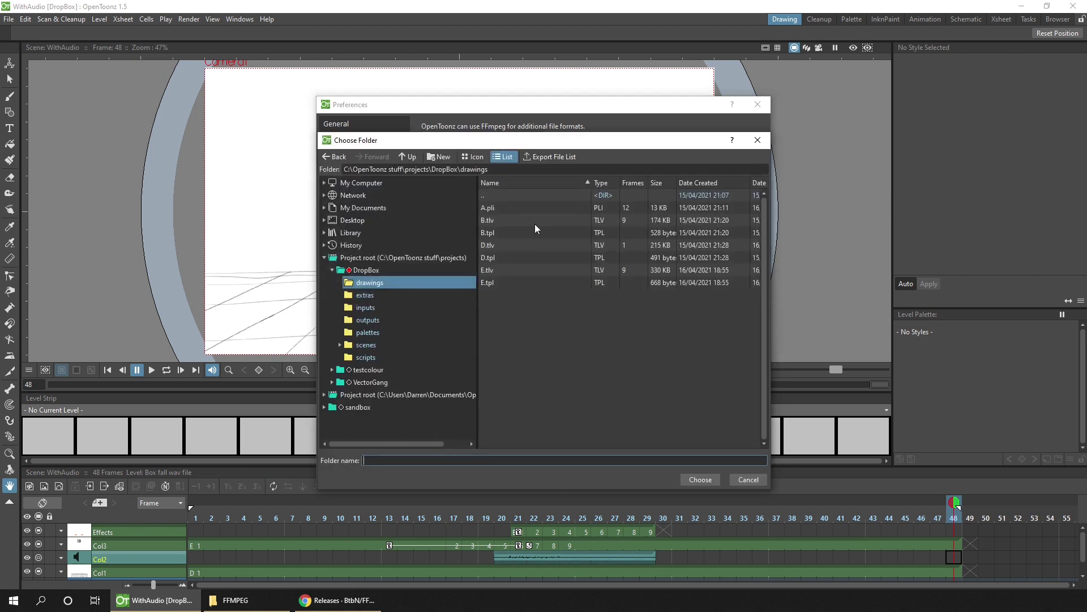
{"action": "left_click", "coordinate": [324, 183]}
{"action": "left_click", "coordinate": [332, 195]}
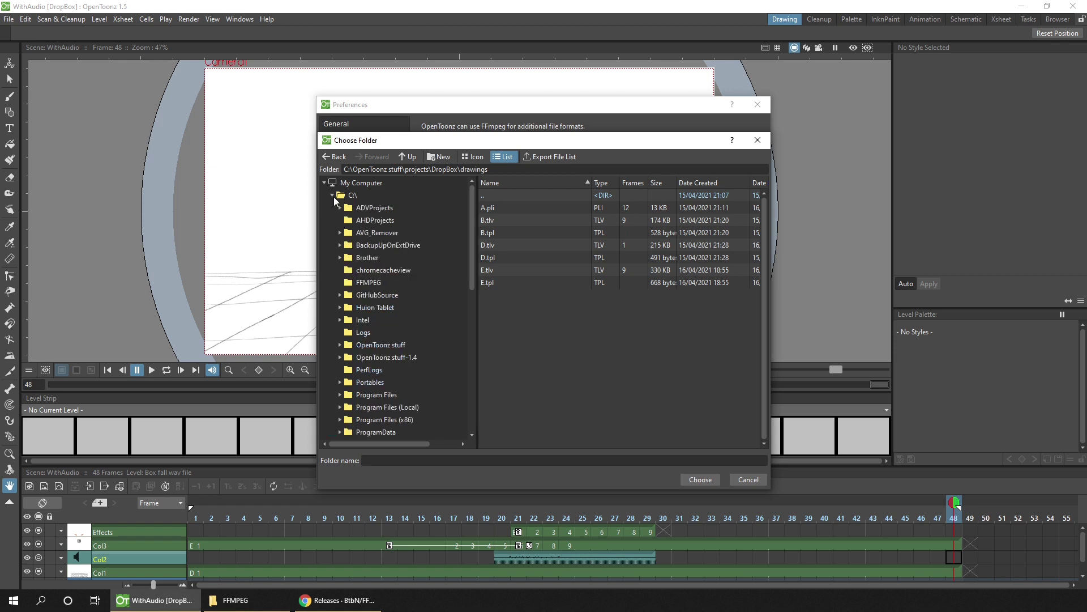
{"action": "left_click", "coordinate": [360, 280]}
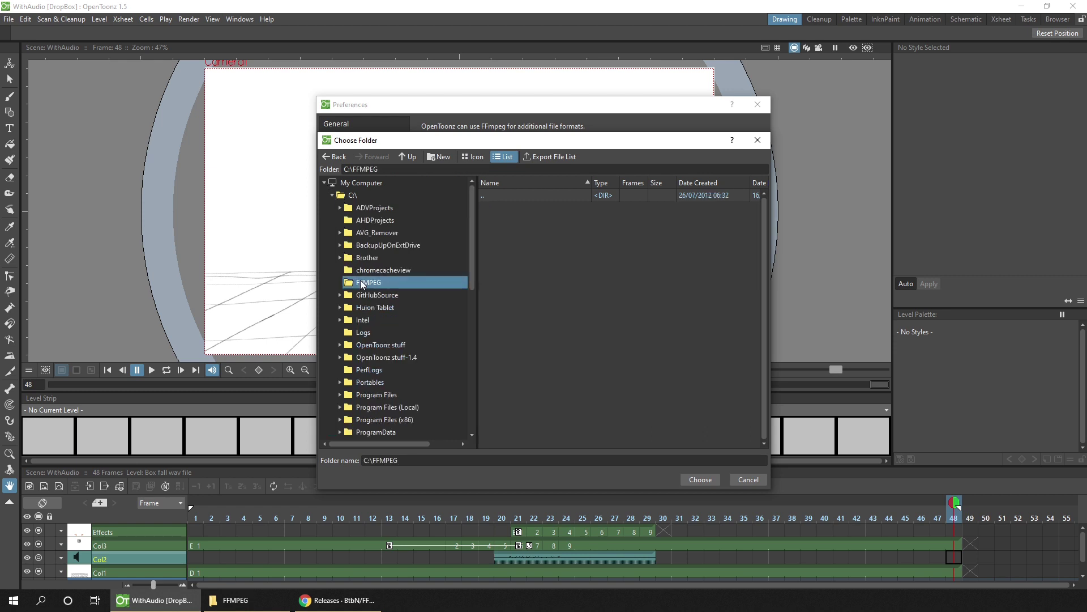
{"action": "left_click", "coordinate": [700, 481]}
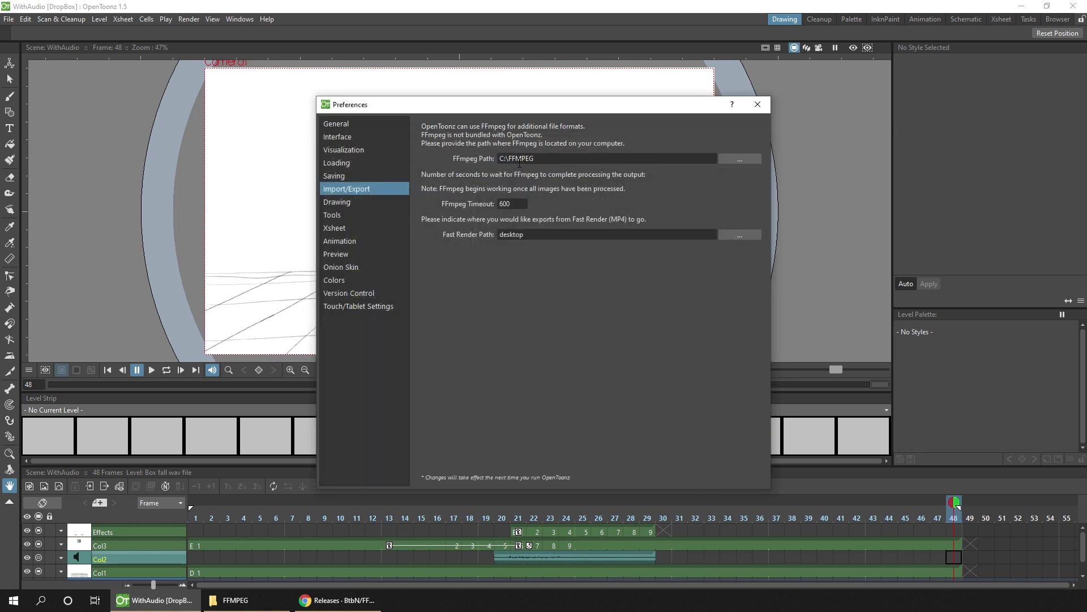
Change the FFmpeg Timeout from 600 to 6000 and close Preferences.
{"action": "double_click", "coordinate": [519, 204]}
{"action": "left_click", "coordinate": [520, 204]}
{"action": "type", "text": "0"}
{"action": "left_click", "coordinate": [757, 104]}
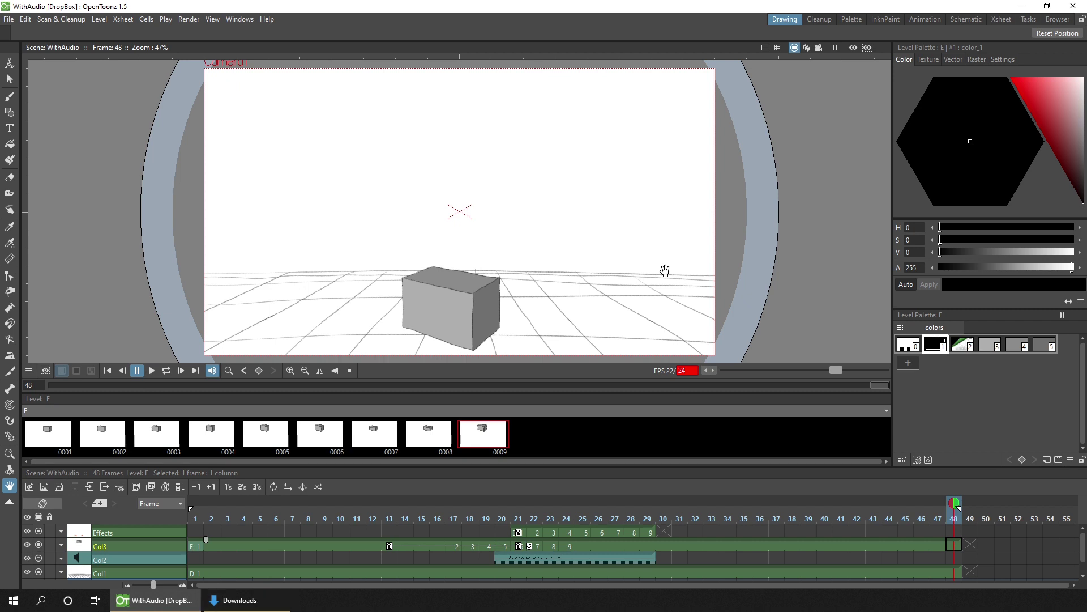
Import Box fall mp3 file.mp3 from Downloads into the scene's project.
{"action": "left_click", "coordinate": [244, 601]}
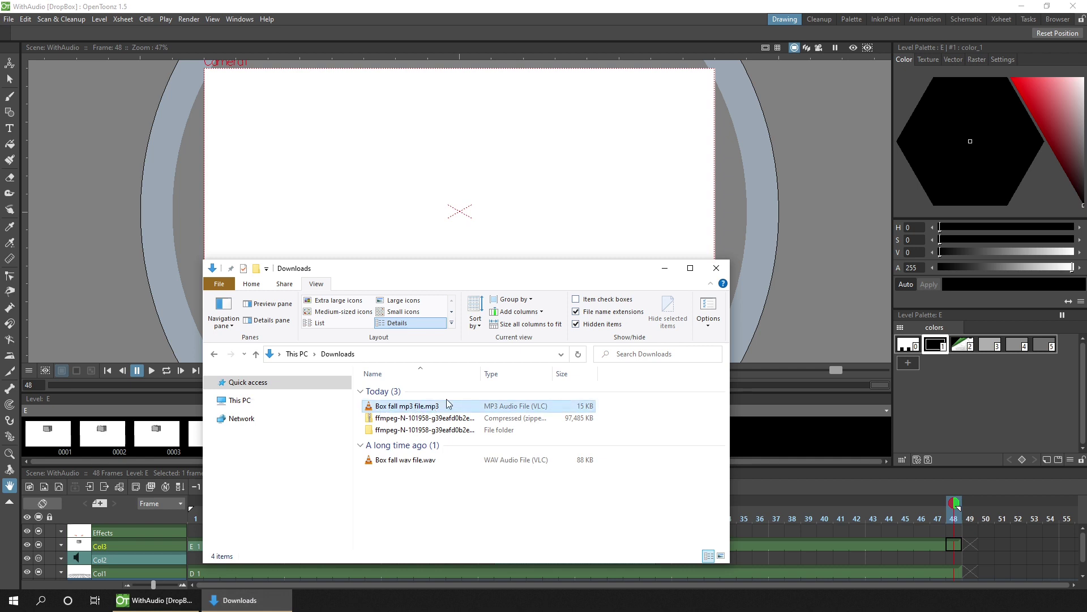
{"action": "left_click_drag", "start_coordinate": [448, 404], "coordinate": [629, 144]}
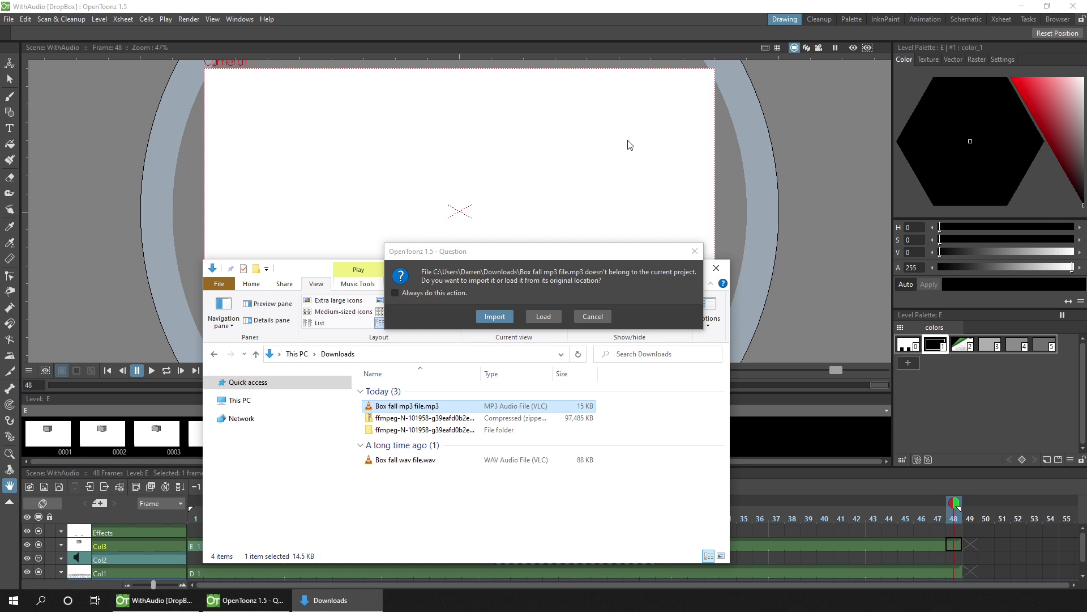
{"action": "left_click", "coordinate": [495, 317]}
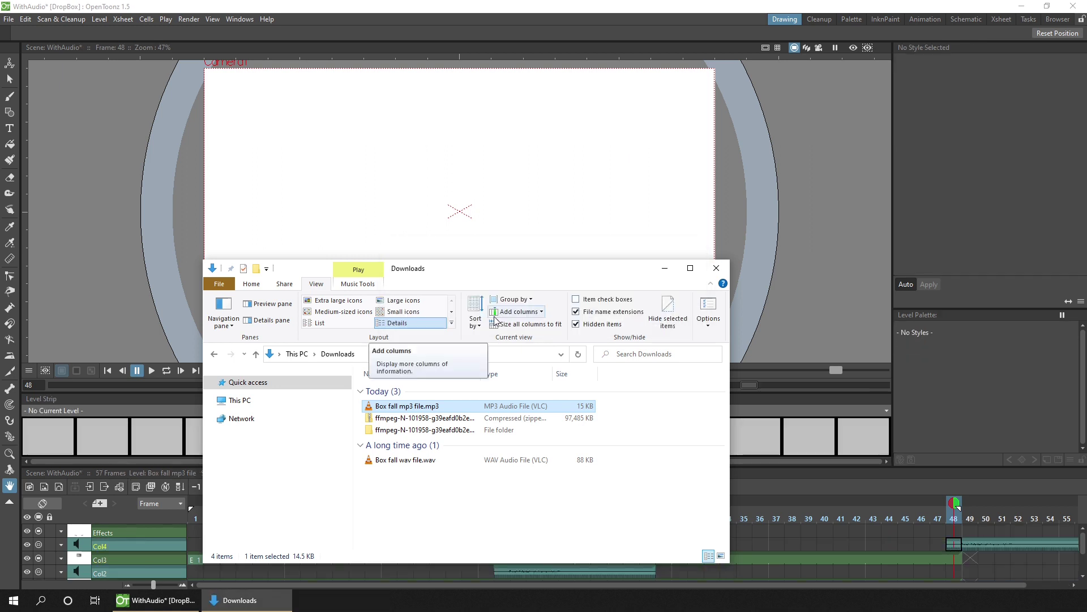
{"action": "left_click", "coordinate": [874, 544]}
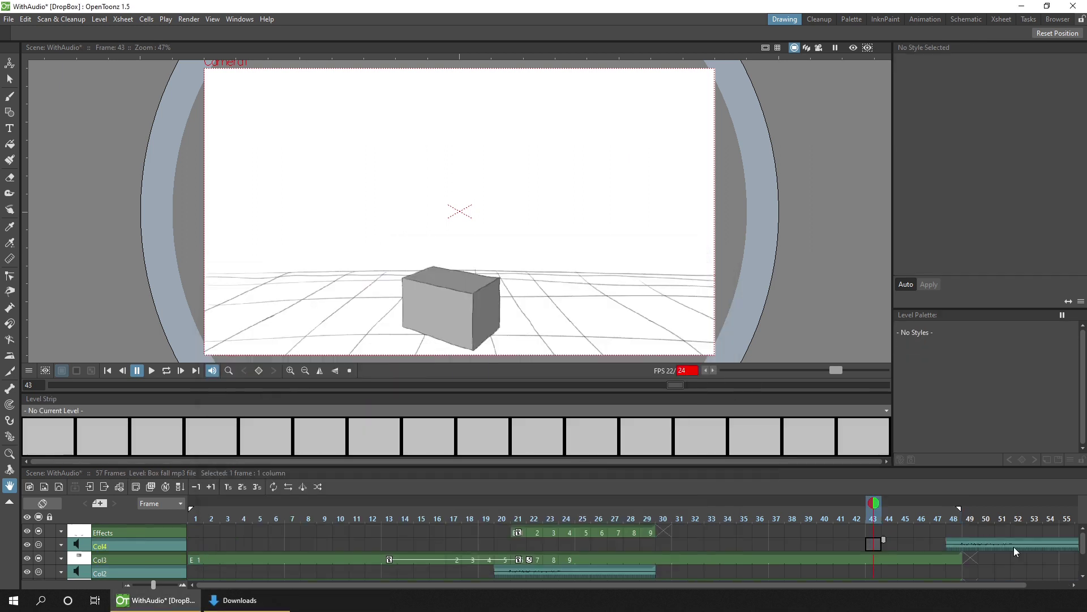
Rename the audio columns MP3 and WAV, and disable the WAV column.
{"action": "double_click", "coordinate": [124, 545]}
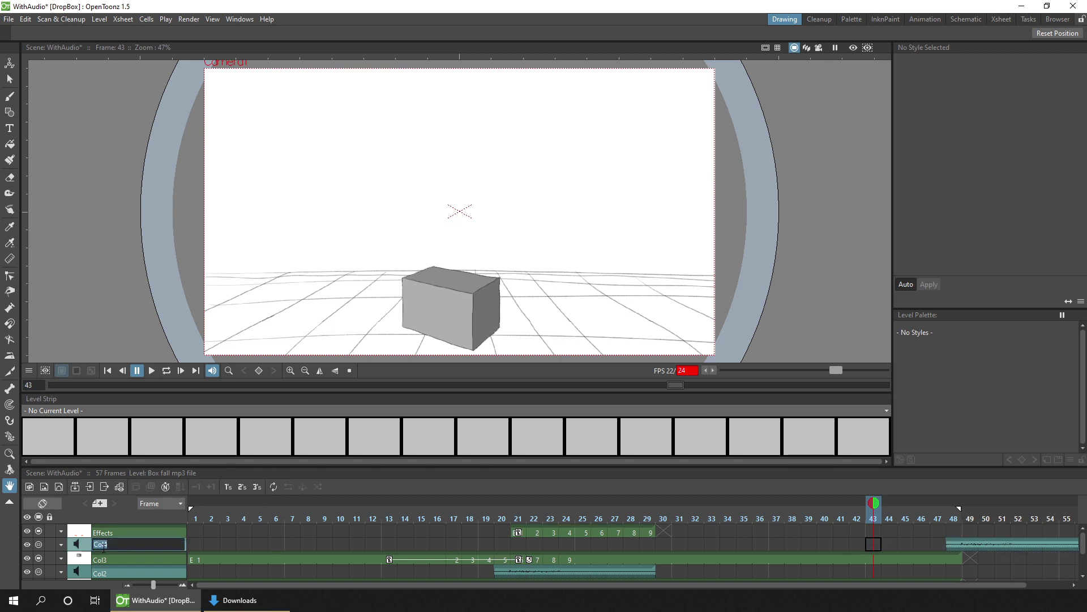
{"action": "type", "text": "MP3"}
{"action": "key", "text": "Return"}
{"action": "double_click", "coordinate": [110, 573]}
{"action": "type", "text": "WAV"}
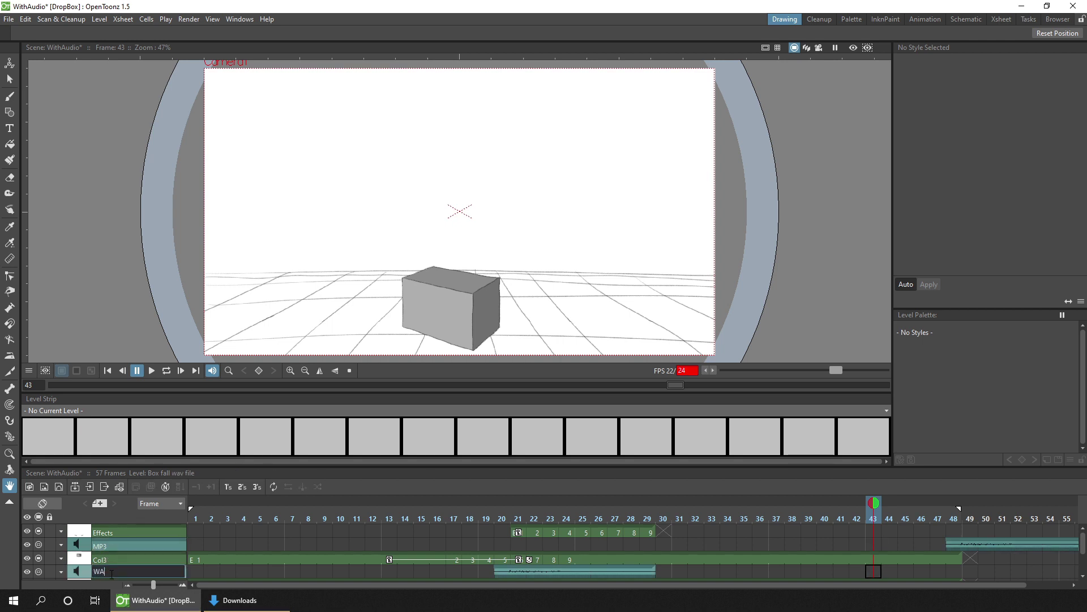
{"action": "key", "text": "Return"}
{"action": "left_click", "coordinate": [27, 571]}
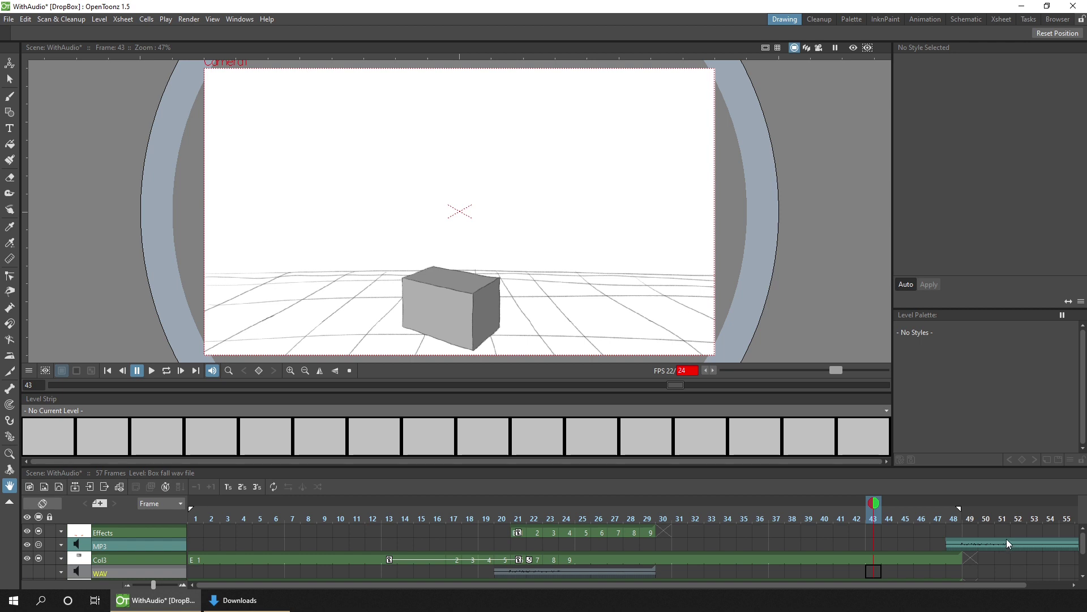
Move the MP3 clip to start near frame 20, save the scene, and play it back.
{"action": "left_click_drag", "start_coordinate": [1007, 539], "coordinate": [545, 545]}
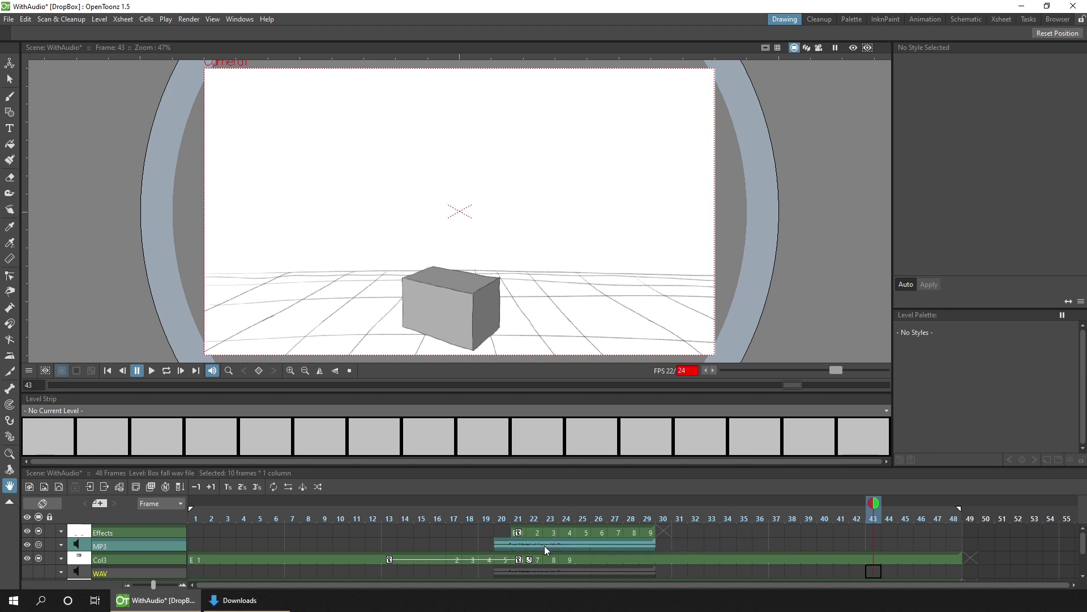
{"action": "left_click", "coordinate": [104, 371]}
{"action": "key", "text": "ctrl+s"}
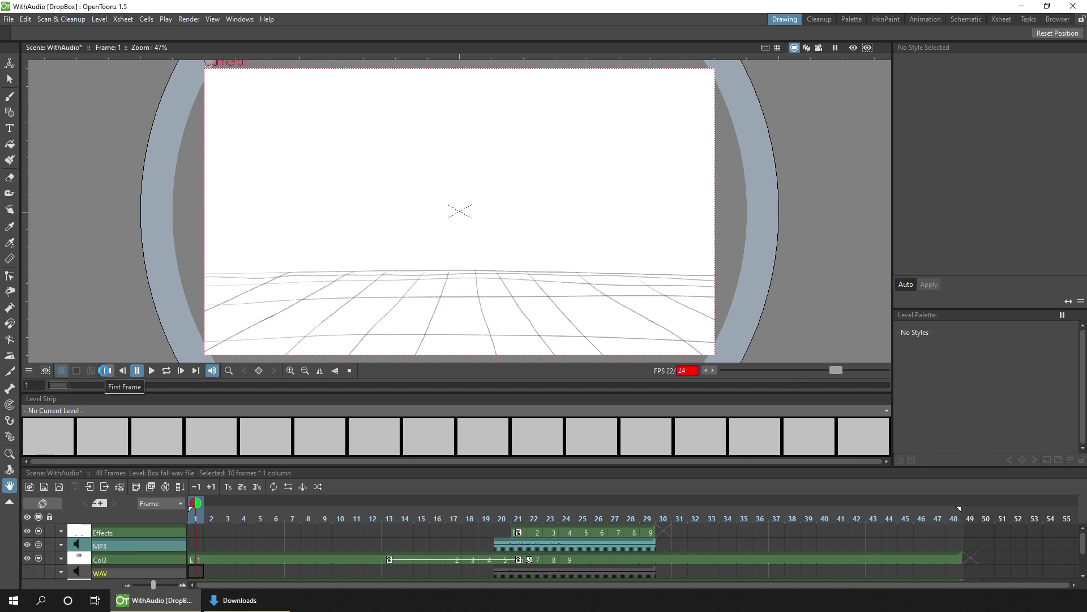
{"action": "left_click", "coordinate": [149, 372]}
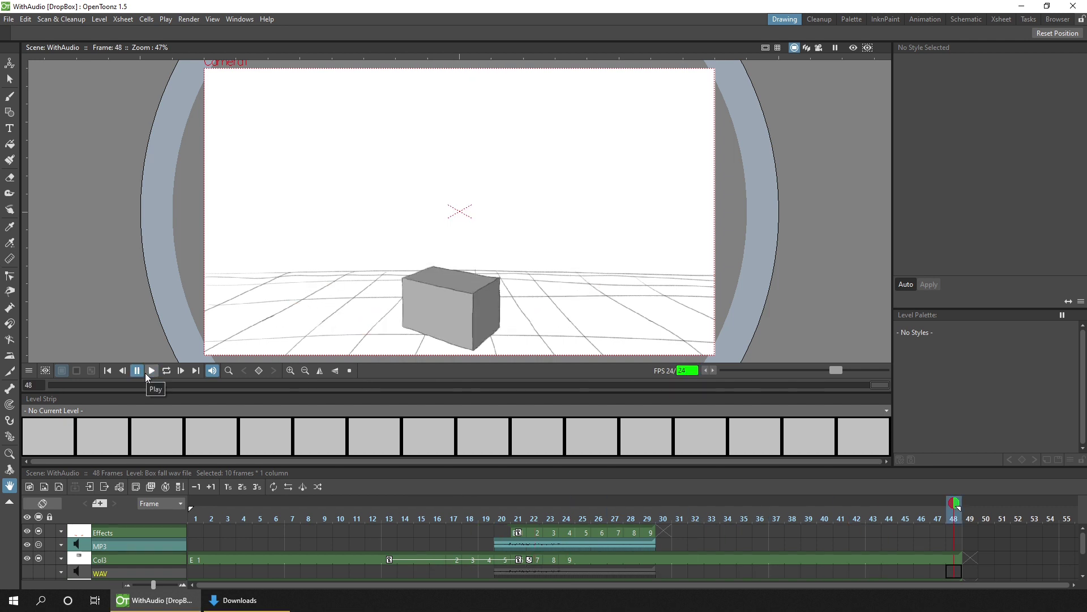
Set the Output Settings format to gif and render the WithAudio scene.
{"action": "left_click", "coordinate": [189, 19]}
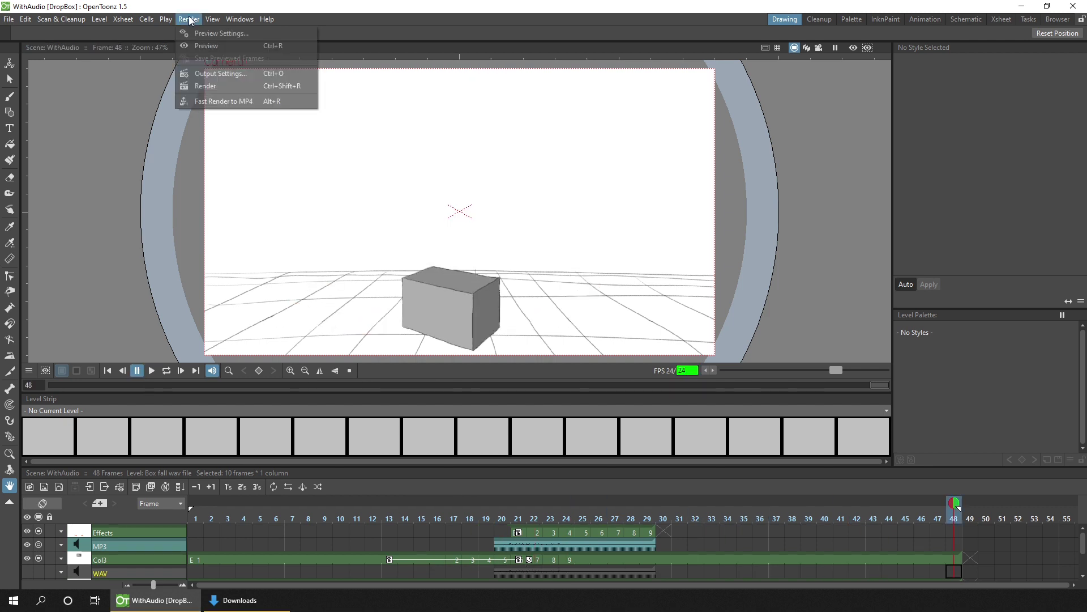
{"action": "left_click", "coordinate": [208, 72]}
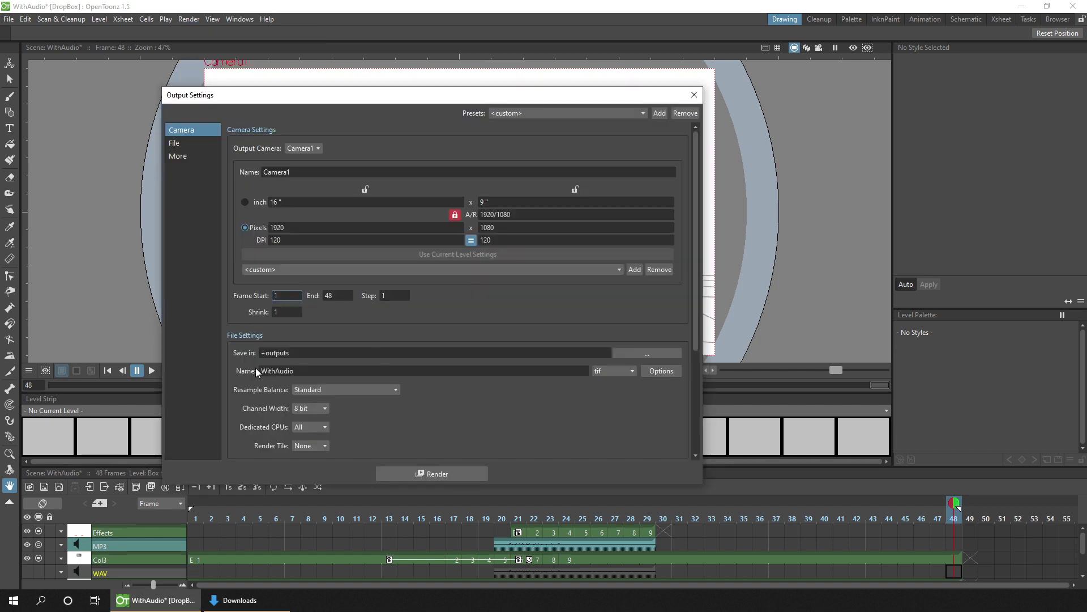
{"action": "left_click", "coordinate": [626, 372]}
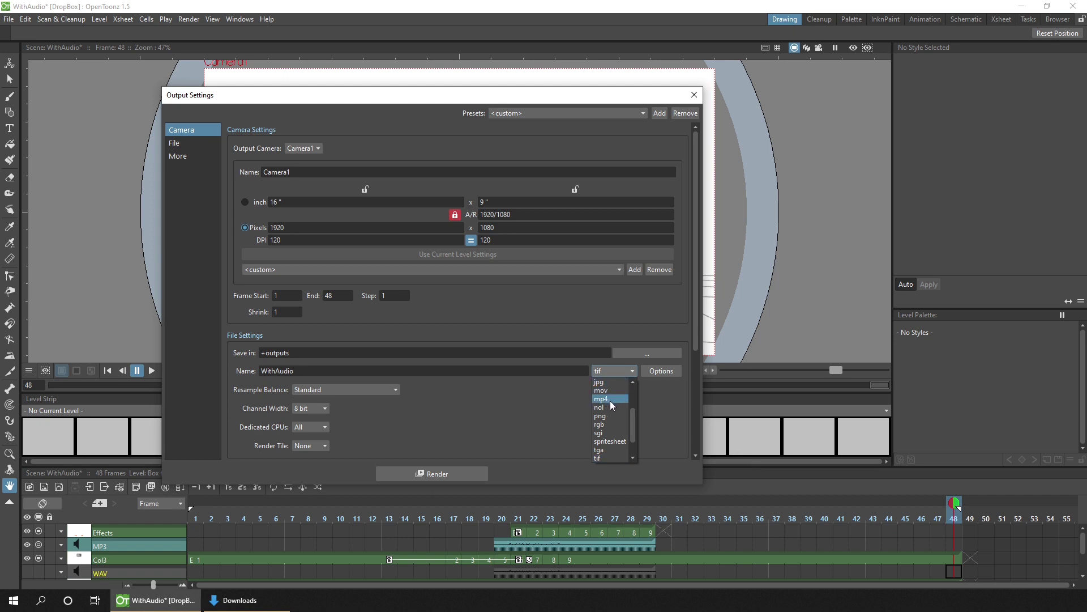
{"action": "left_click_drag", "start_coordinate": [633, 429], "coordinate": [627, 407]}
{"action": "left_click", "coordinate": [614, 408]}
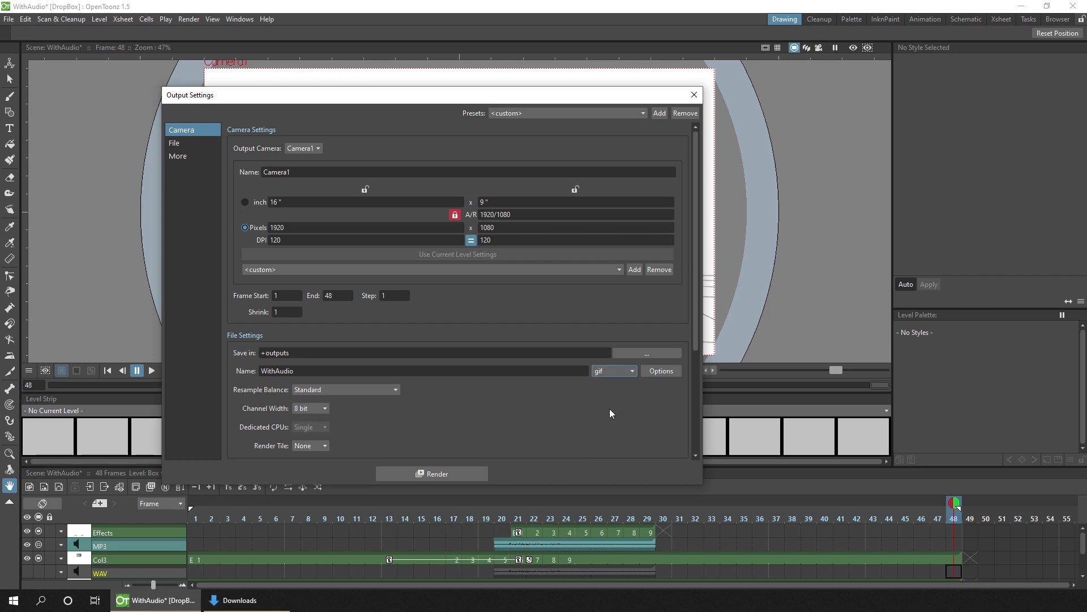
{"action": "left_click", "coordinate": [434, 473]}
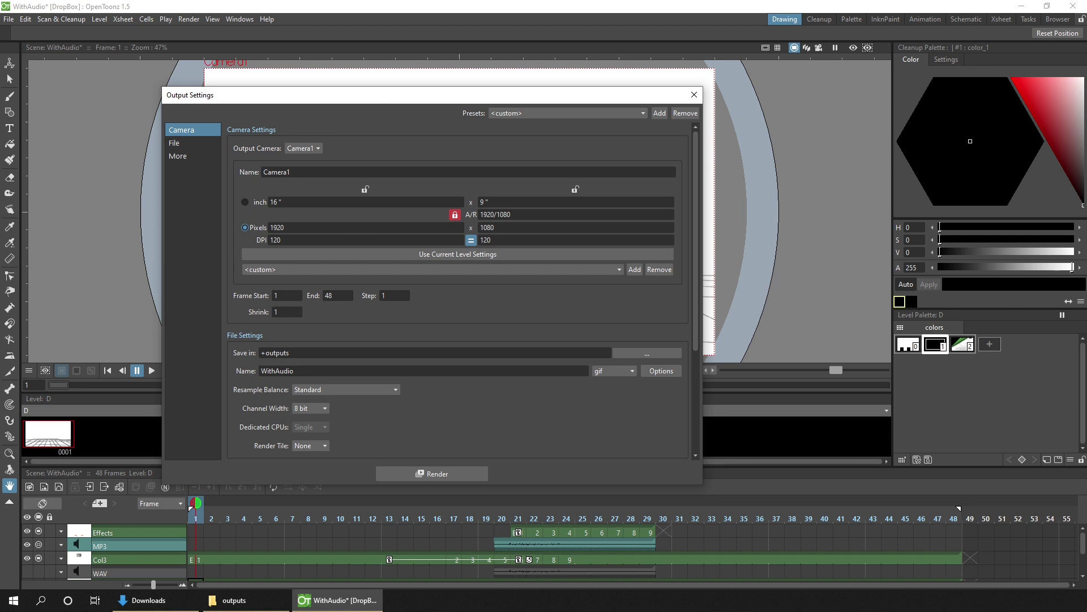
{"action": "left_click", "coordinate": [431, 474]}
Set the Scene Settings camera background colour to white, RGB 255/255/255 with alpha 255.
{"action": "left_click", "coordinate": [123, 19]}
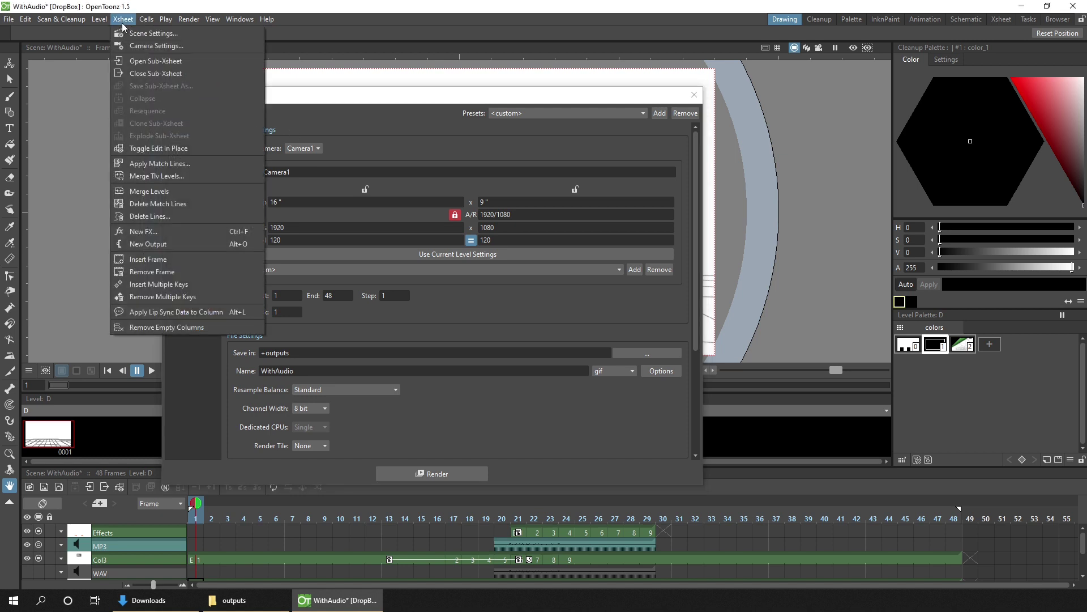
{"action": "left_click", "coordinate": [179, 34]}
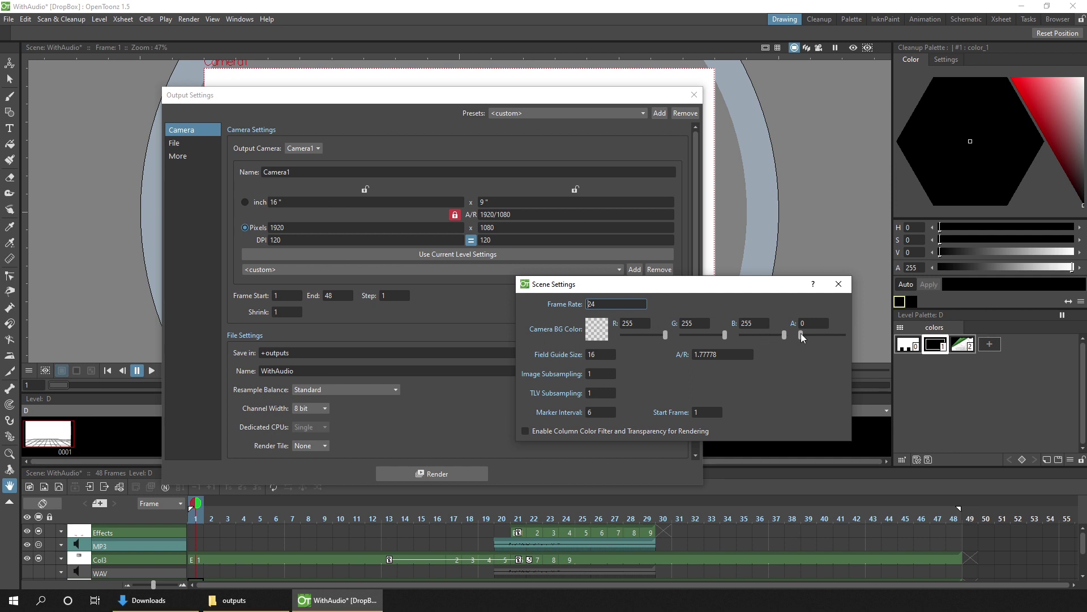
{"action": "left_click_drag", "start_coordinate": [813, 334], "coordinate": [840, 334]}
{"action": "left_click_drag", "start_coordinate": [664, 335], "coordinate": [655, 343]}
{"action": "left_click_drag", "start_coordinate": [723, 335], "coordinate": [715, 336]}
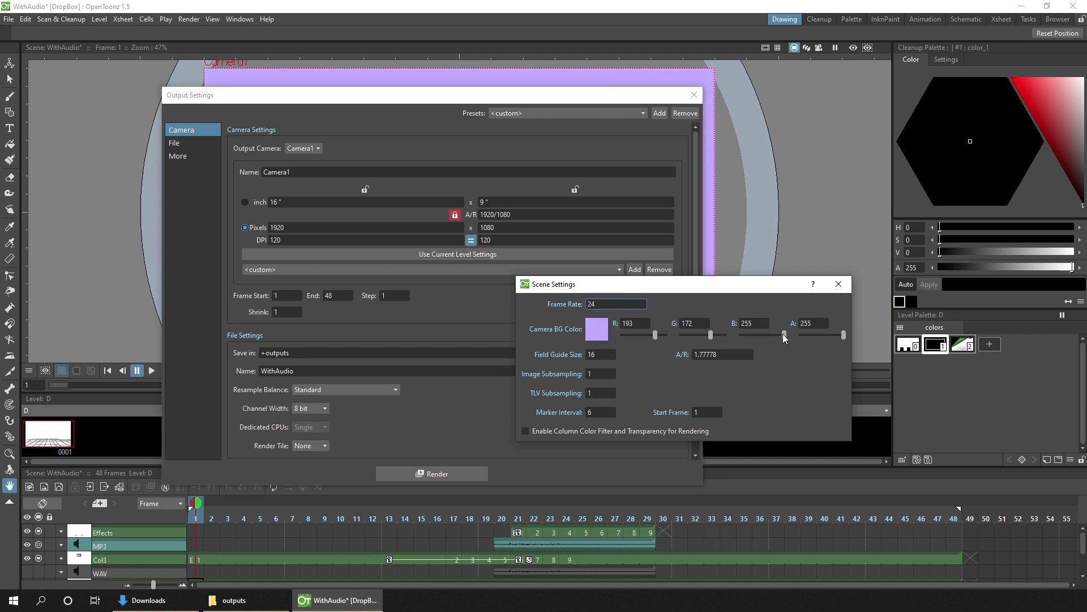
{"action": "left_click_drag", "start_coordinate": [783, 334], "coordinate": [760, 337]}
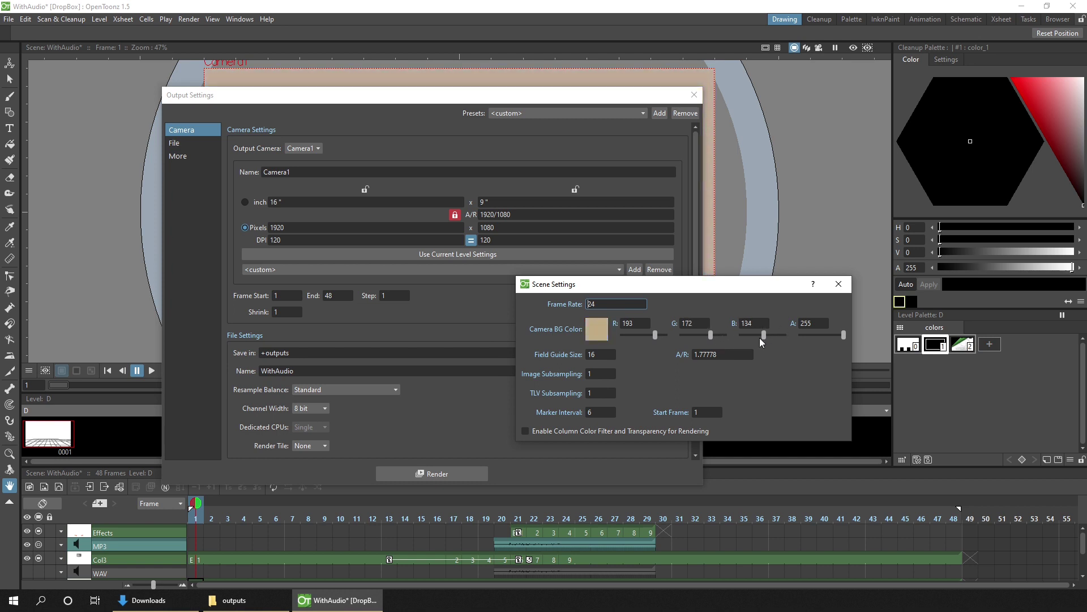
{"action": "left_click", "coordinate": [597, 331]}
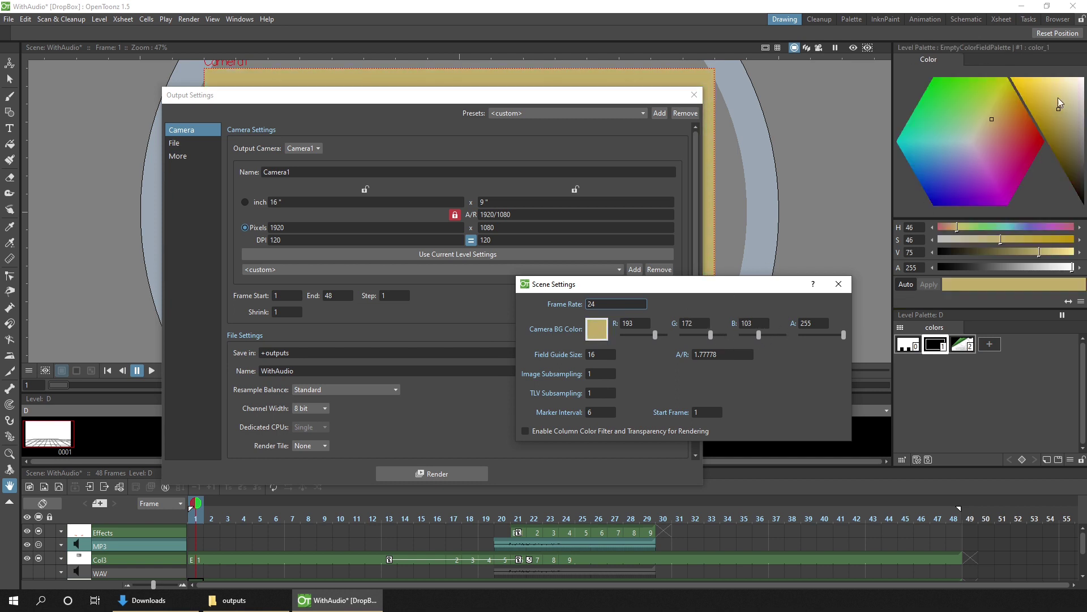
{"action": "left_click_drag", "start_coordinate": [964, 165], "coordinate": [949, 83]}
{"action": "left_click_drag", "start_coordinate": [1018, 117], "coordinate": [1037, 138]}
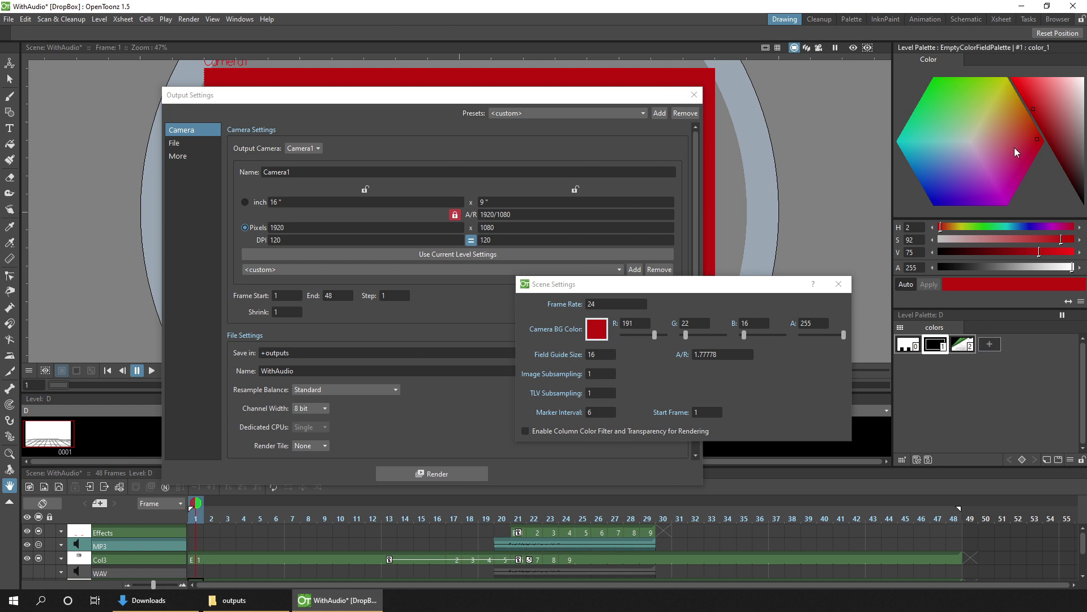
{"action": "left_click_drag", "start_coordinate": [1059, 142], "coordinate": [1084, 73]}
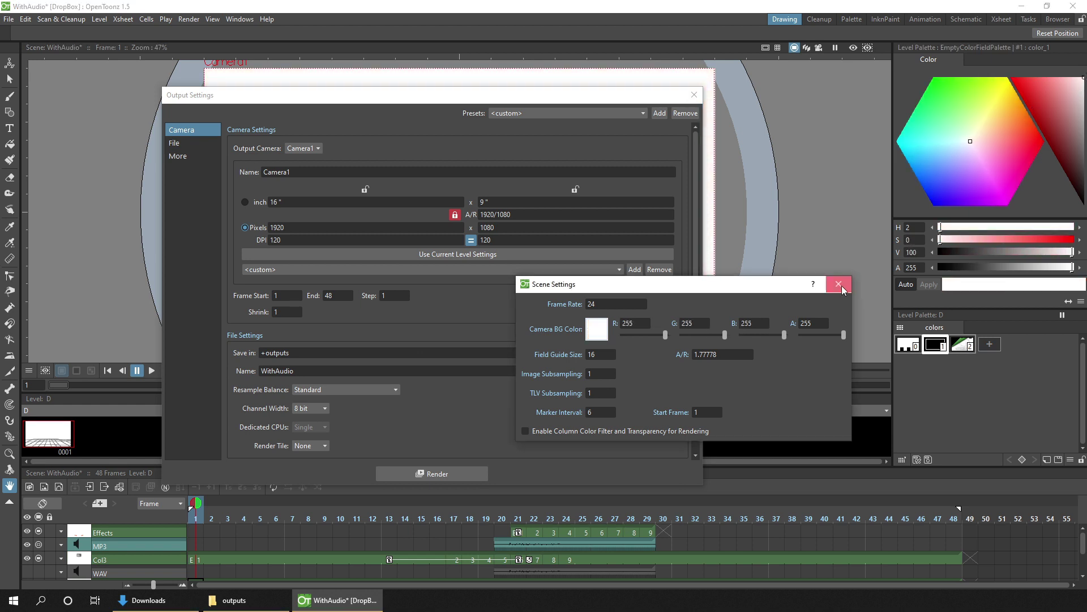
{"action": "left_click", "coordinate": [839, 284]}
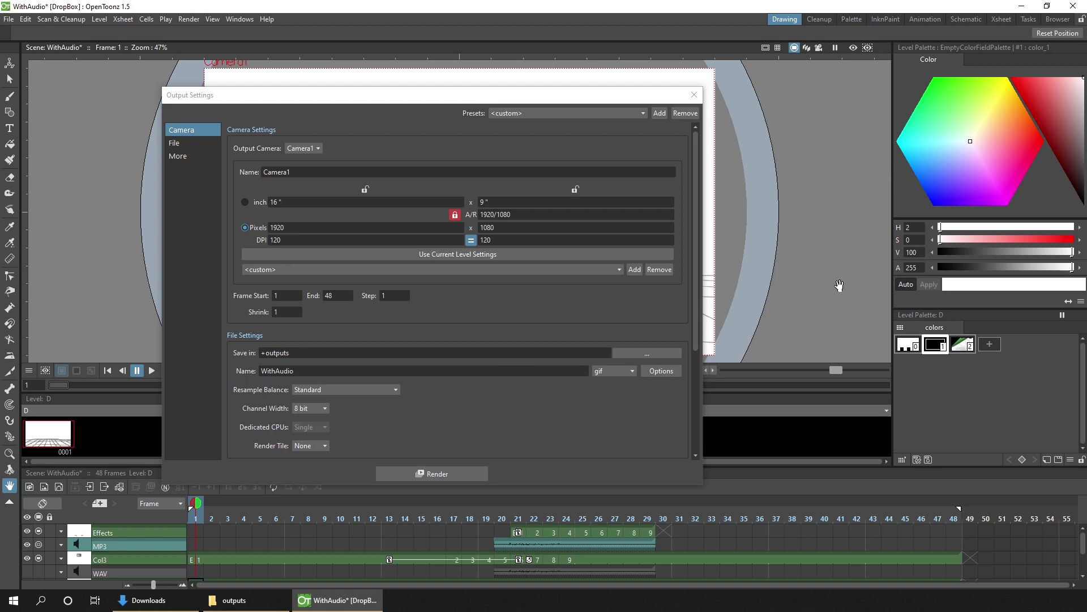